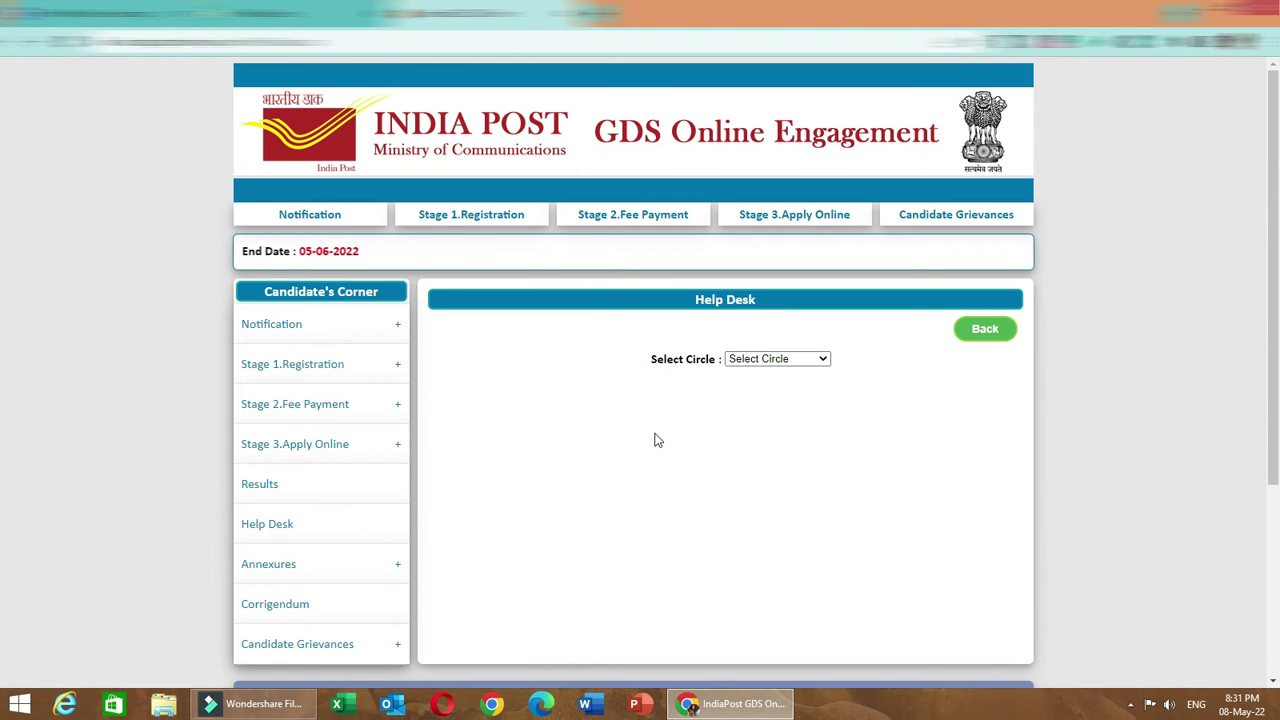
# Open the Stage 1 Registration form from the Candidate's Corner and go to the Validate your details section.
pyautogui.moveTo(282, 373)
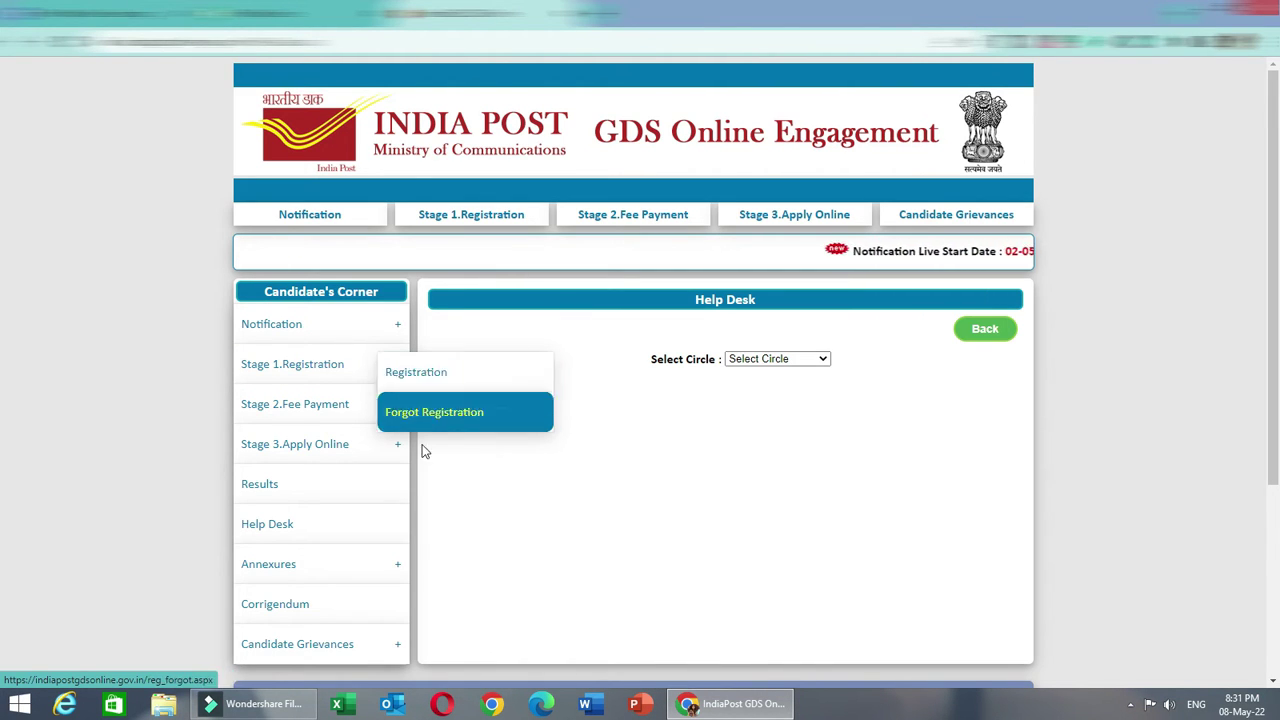
pyautogui.click(420, 373)
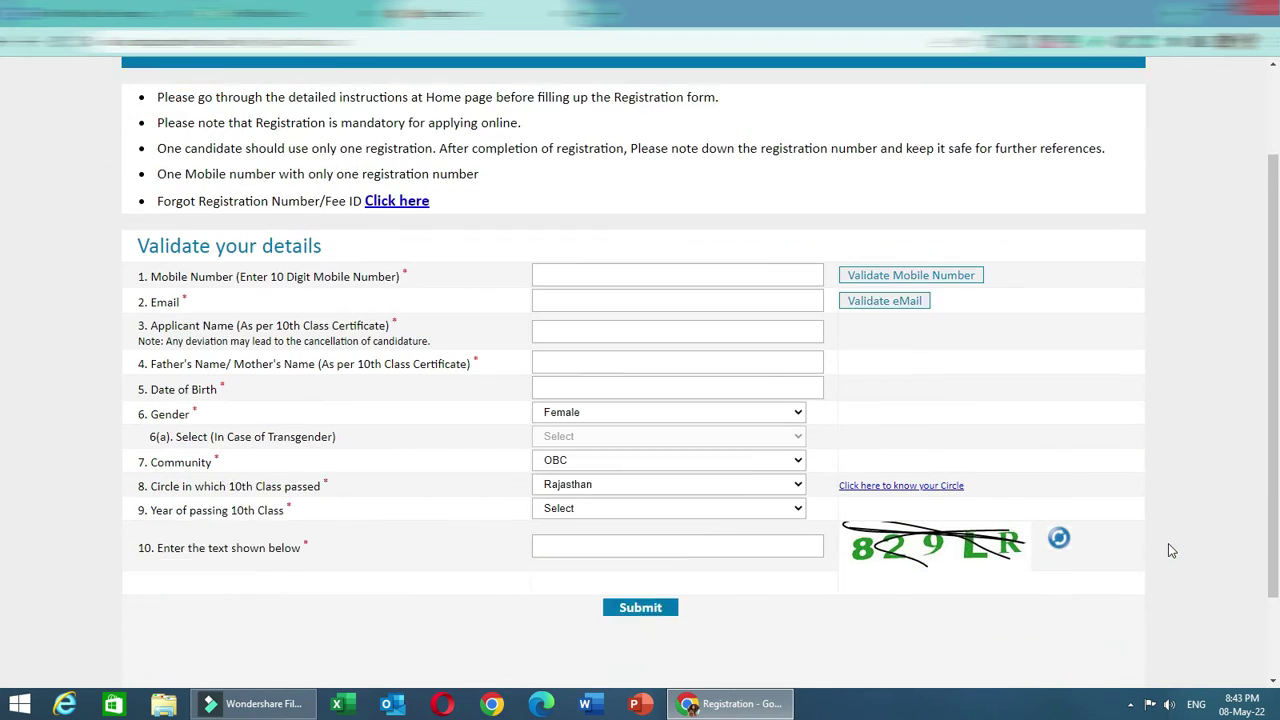
pyautogui.scroll(-1, 1168, 545)
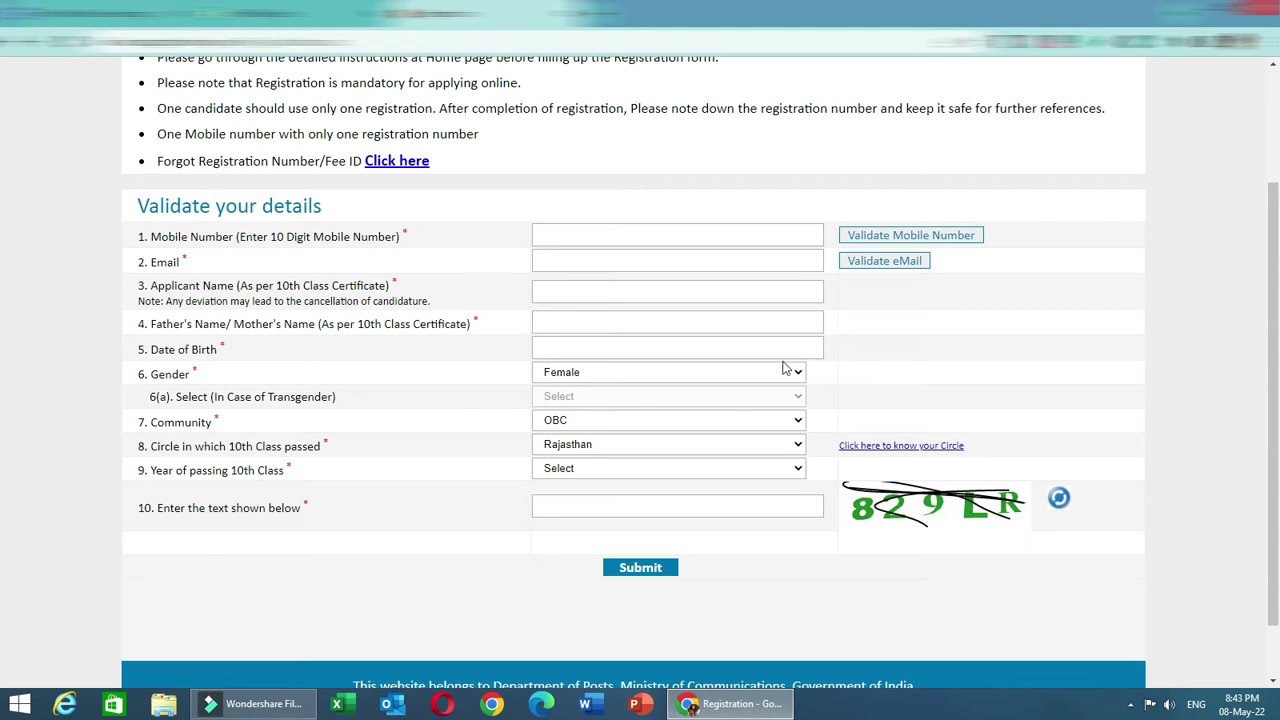
# Review the required mobile number, email, applicant name, parent's name and date of birth fields.
pyautogui.click(707, 241)
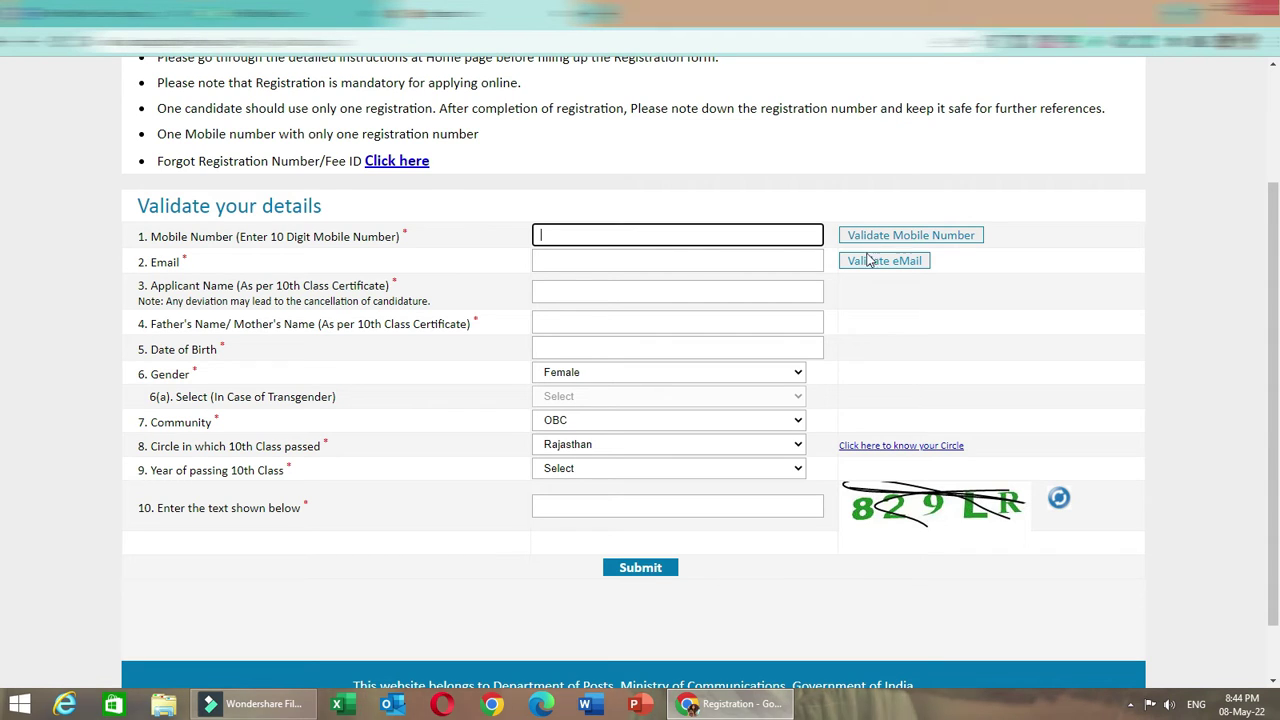
pyautogui.click(709, 266)
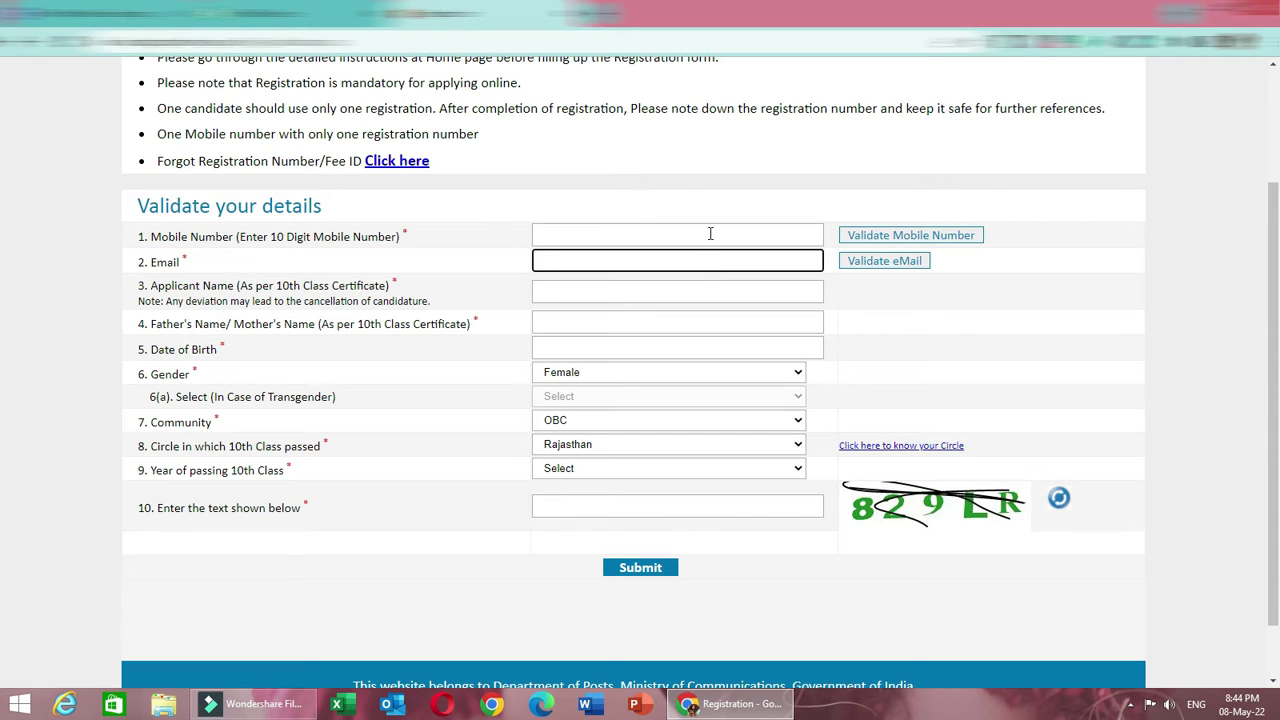
pyautogui.click(626, 293)
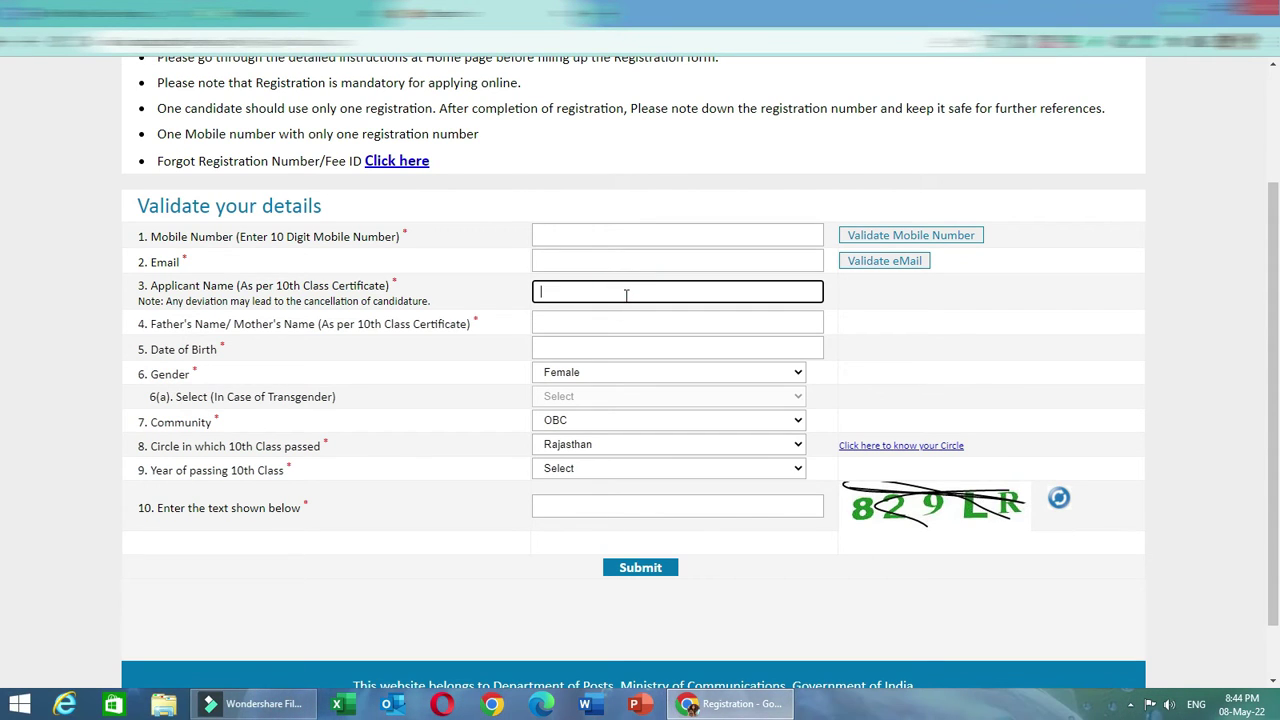
pyautogui.click(622, 315)
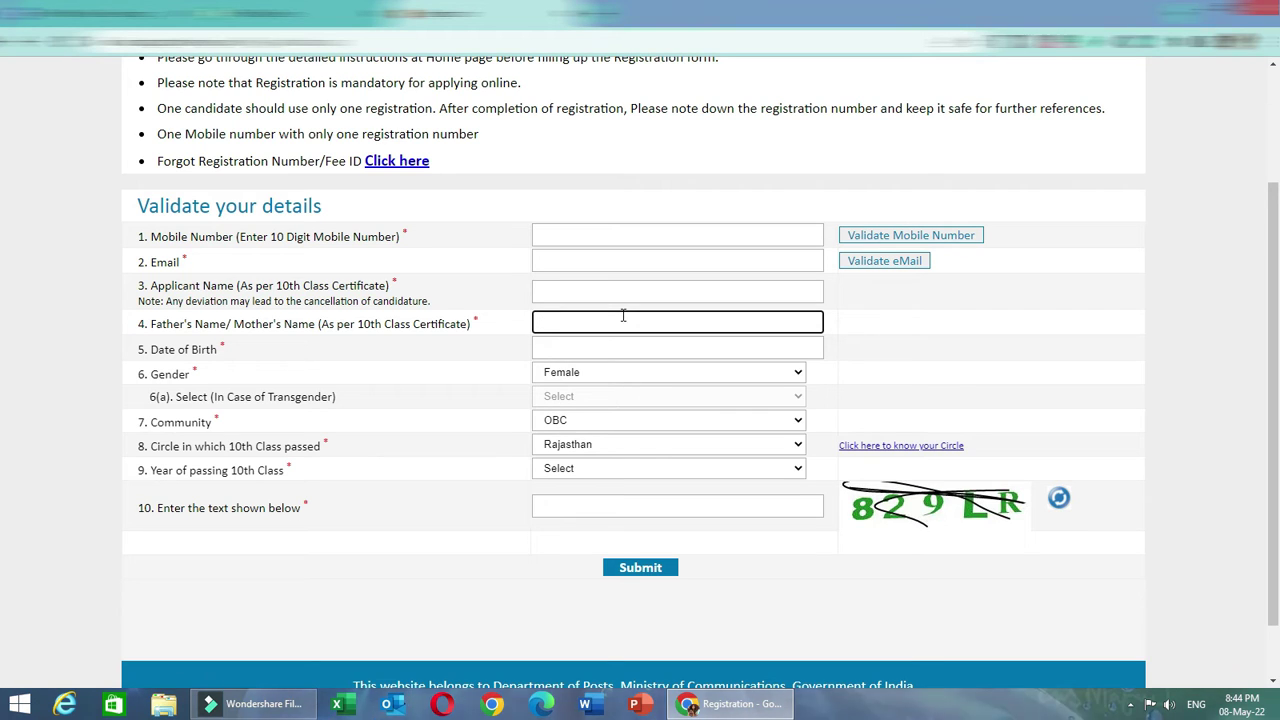
pyautogui.click(634, 352)
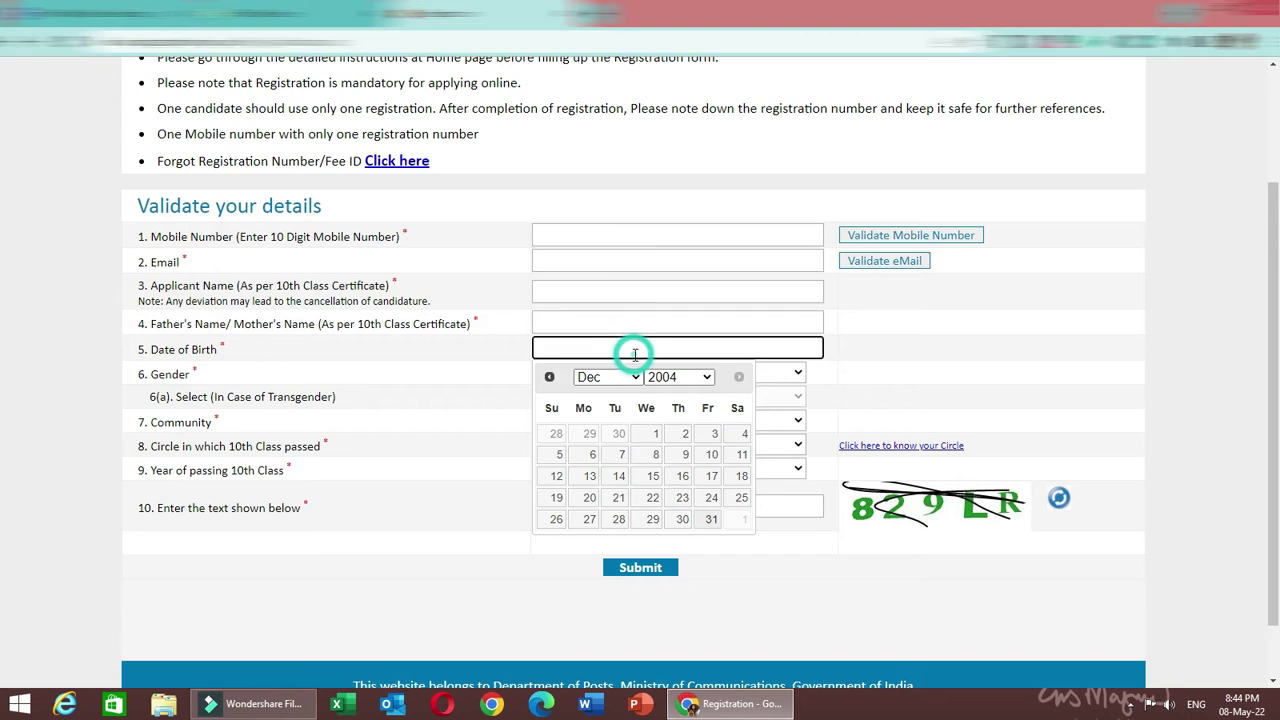
pyautogui.click(1025, 349)
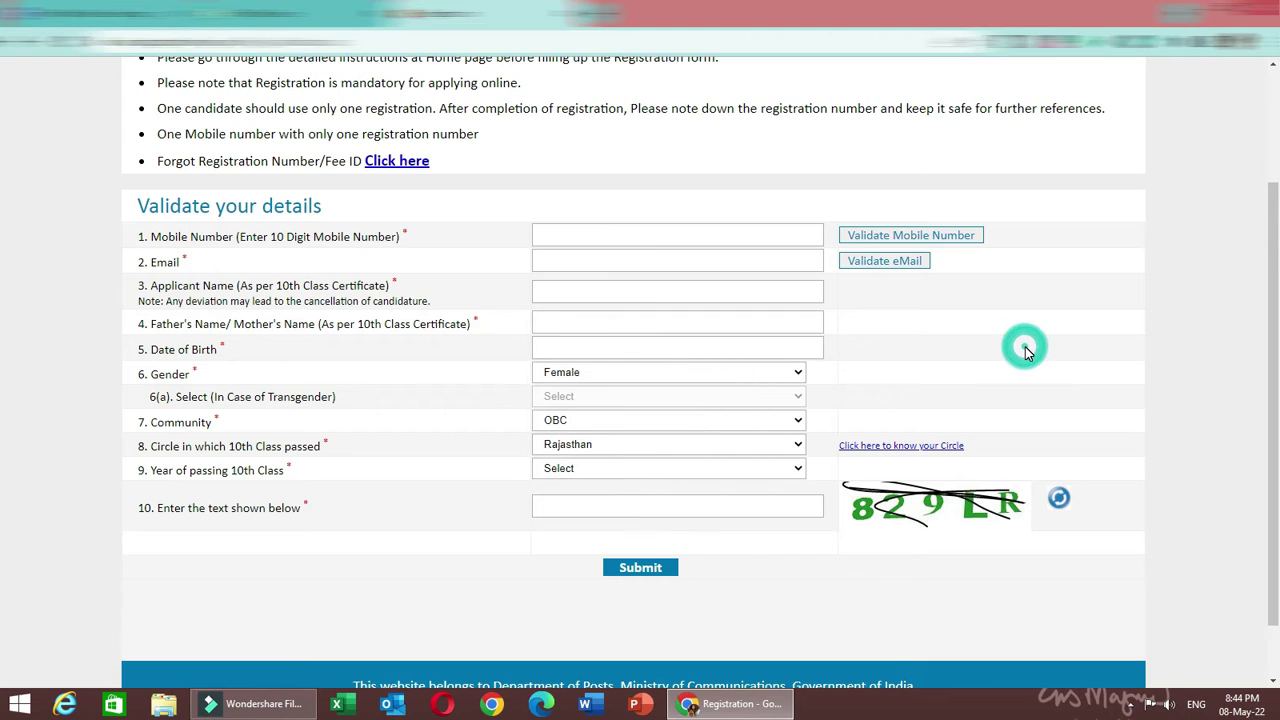
# Examine the available options for Community, Circle in which 10th Class passed and Year of passing 10th Class.
pyautogui.click(746, 418)
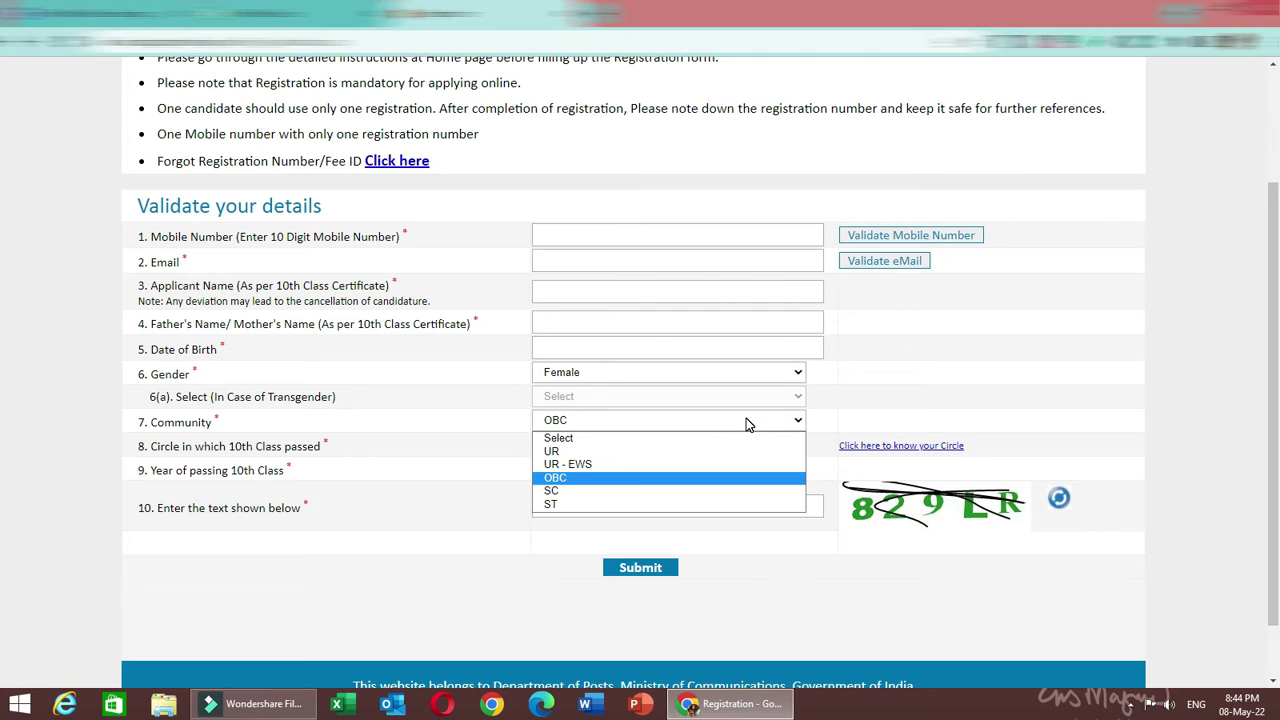
pyautogui.click(746, 422)
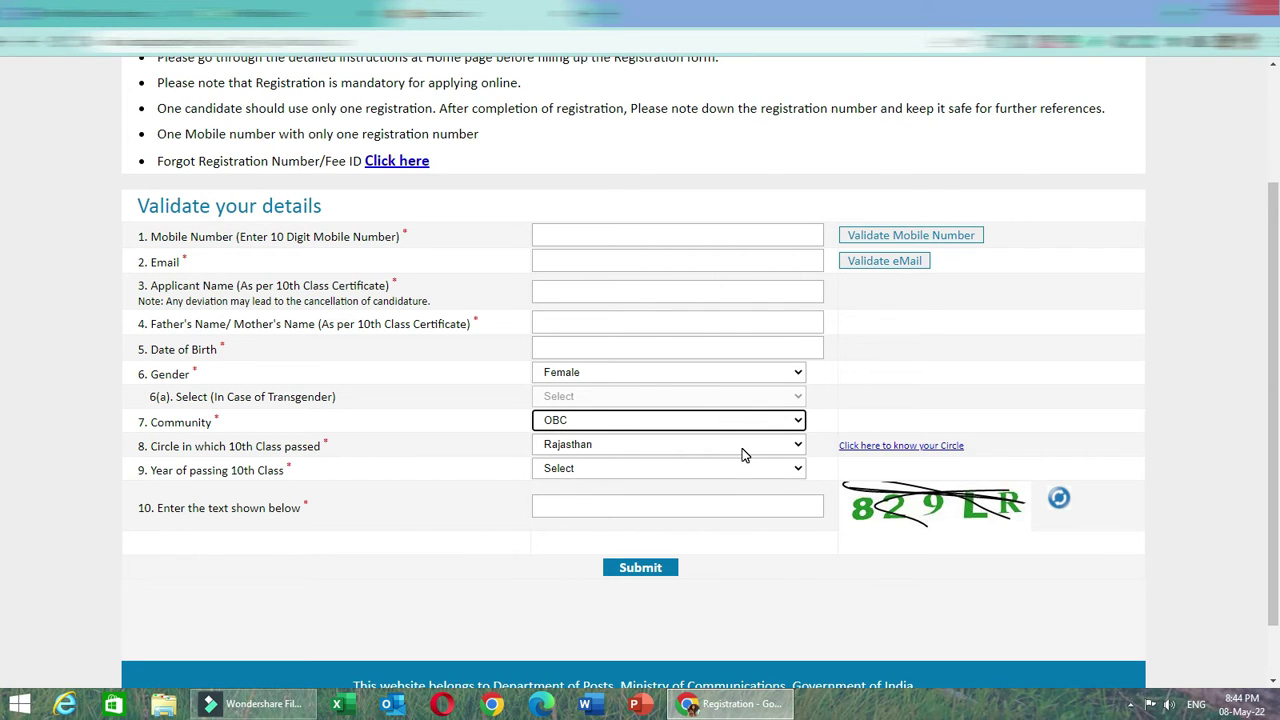
pyautogui.click(742, 448)
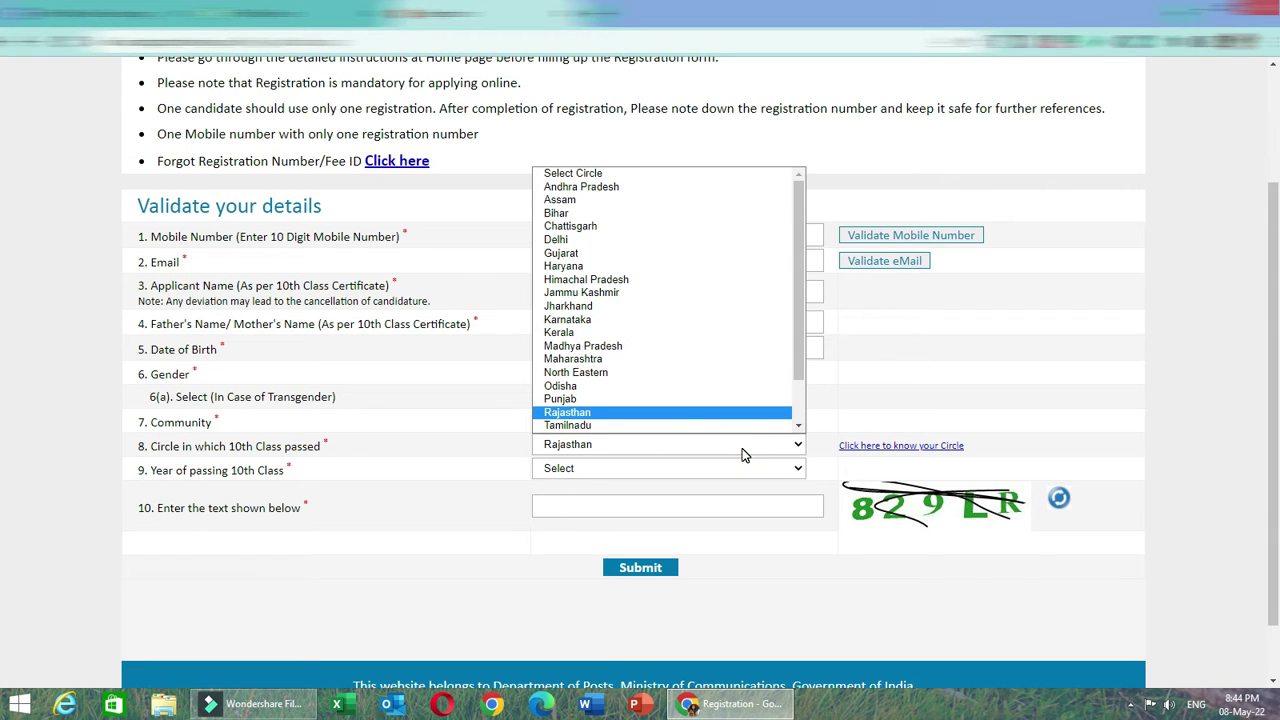
pyautogui.click(742, 448)
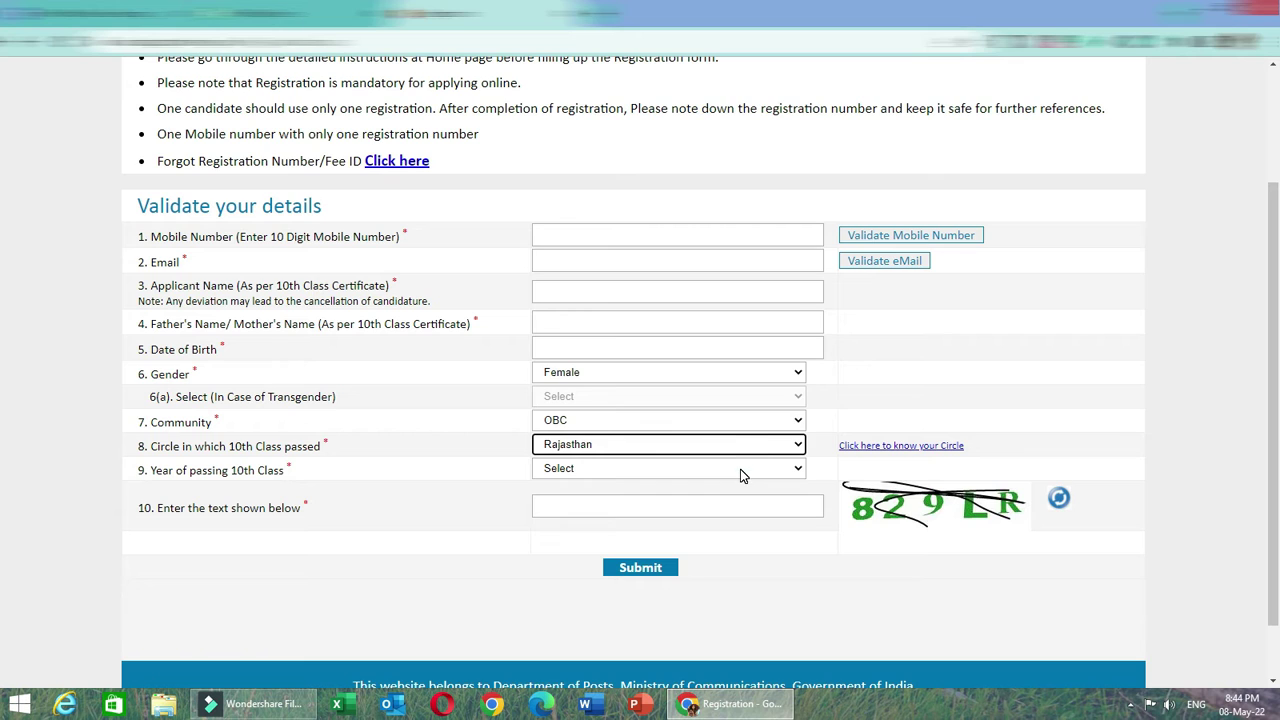
pyautogui.click(741, 470)
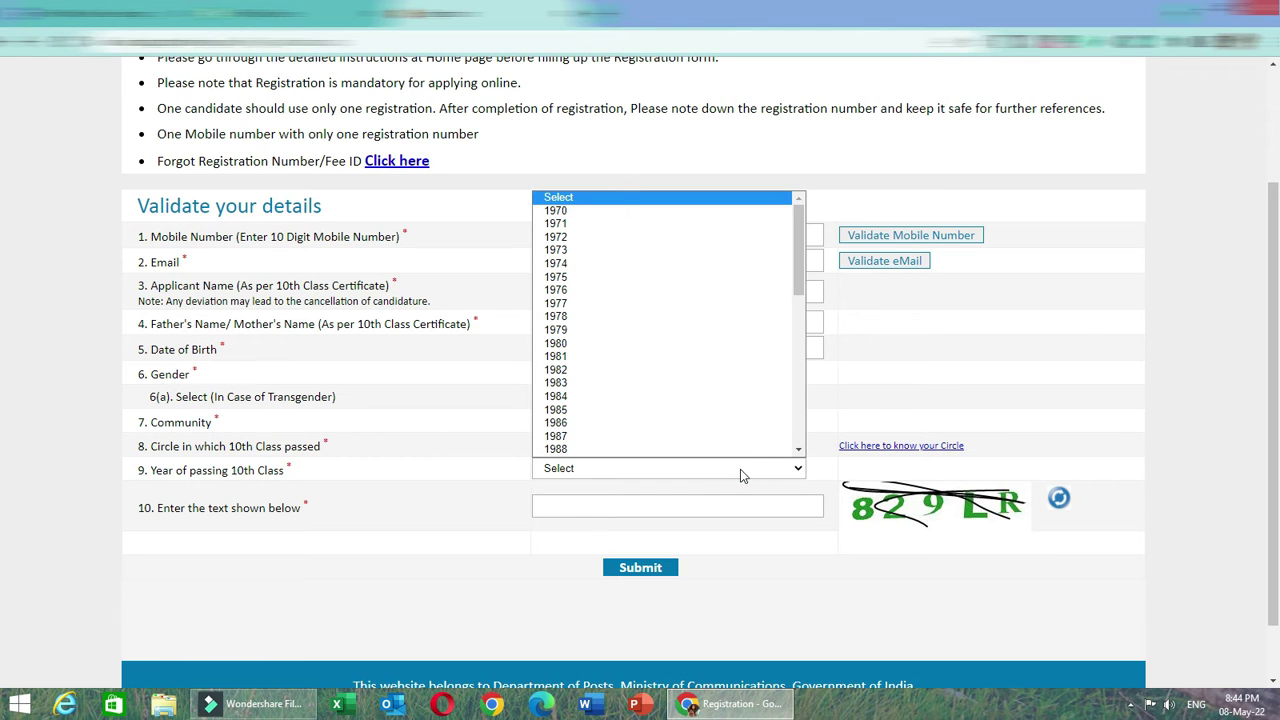
pyautogui.click(307, 586)
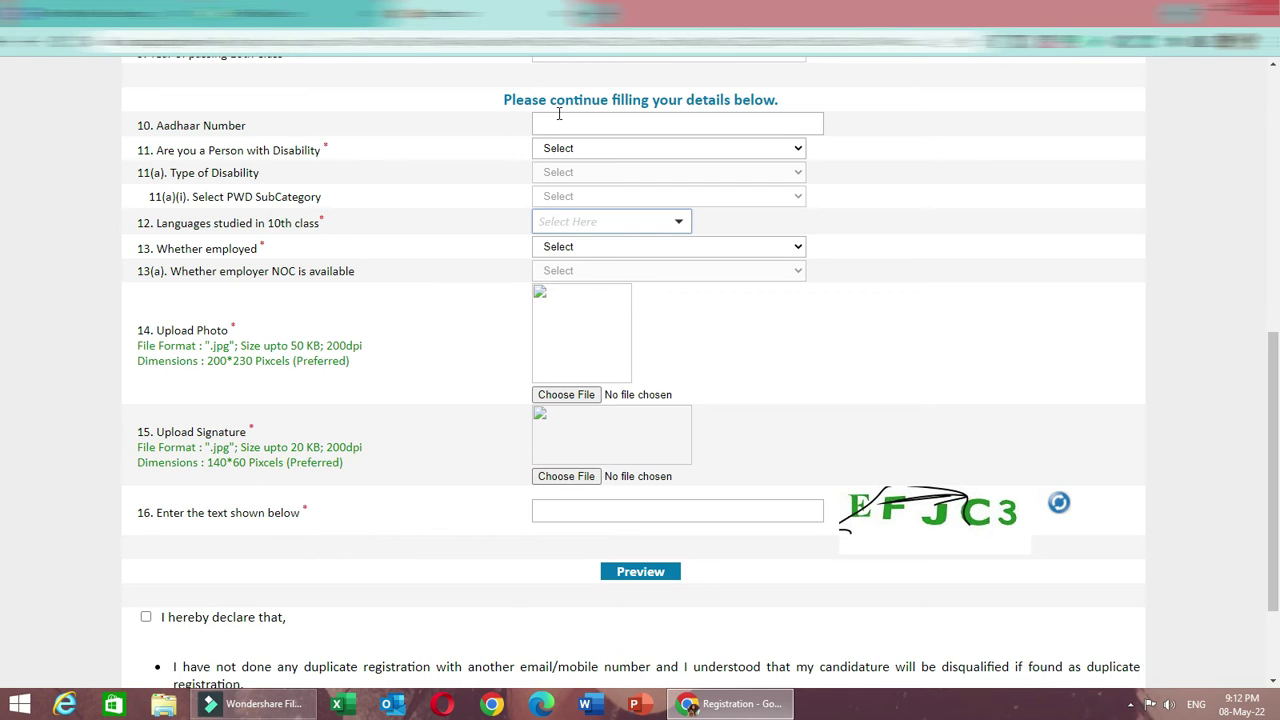
# Leave the Aadhaar Number blank and answer No to the Person with Disability question.
pyautogui.click(686, 125)
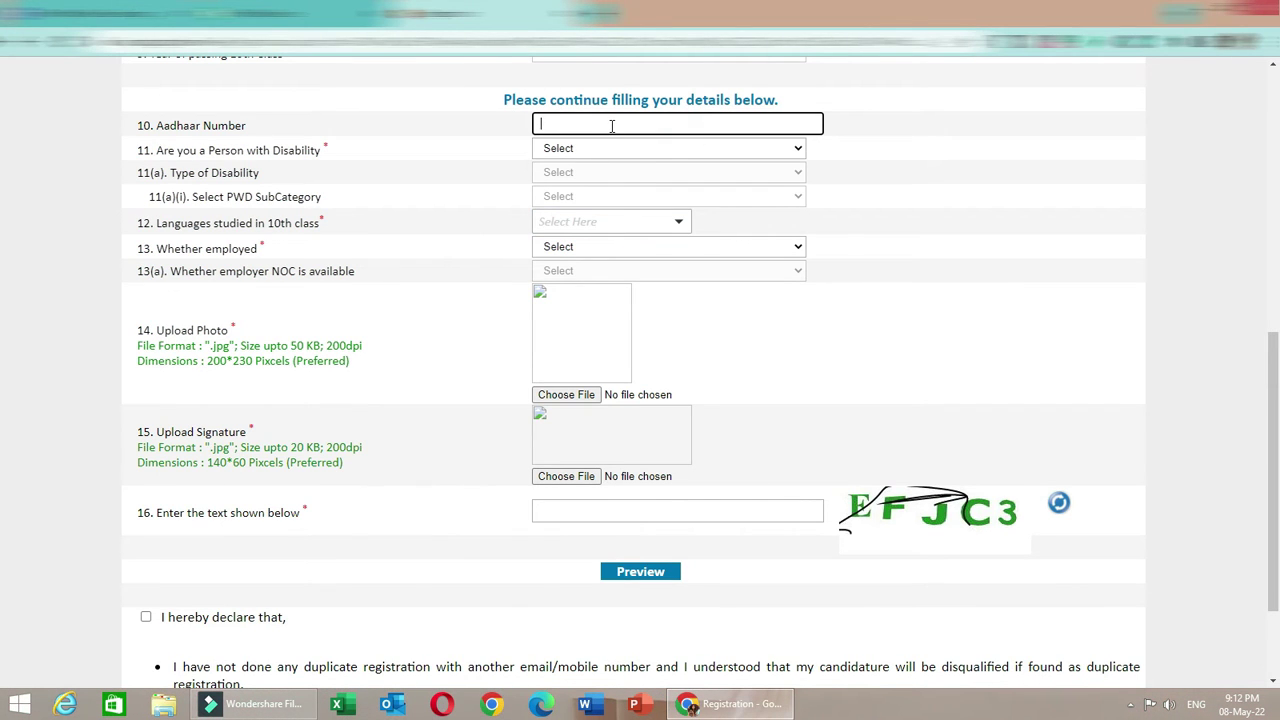
pyautogui.click(596, 152)
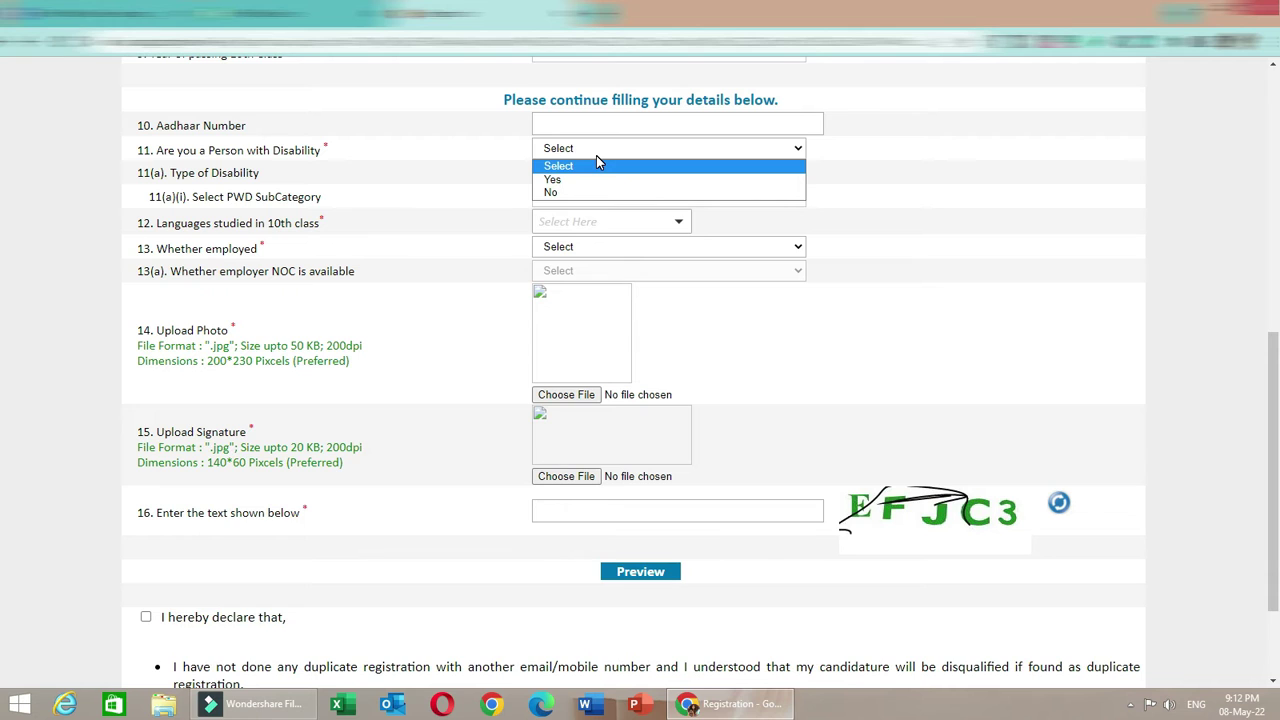
pyautogui.click(586, 155)
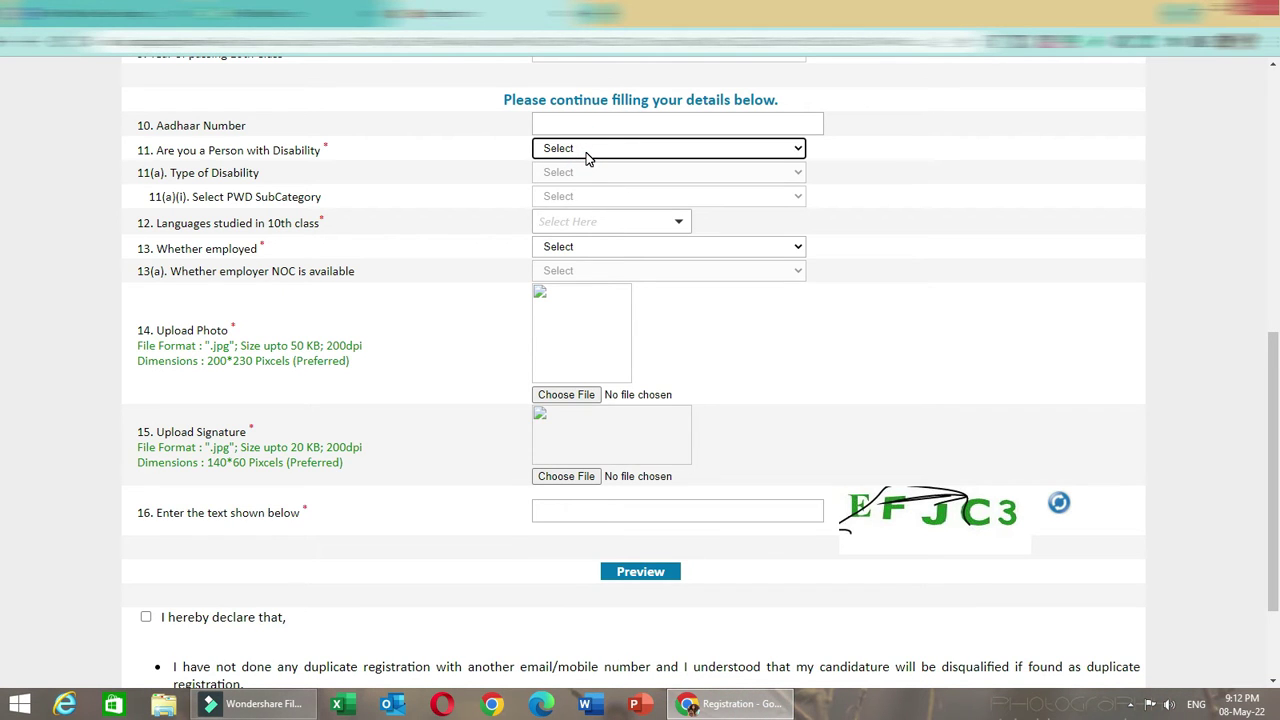
pyautogui.click(586, 152)
pyautogui.click(586, 152)
pyautogui.click(586, 152)
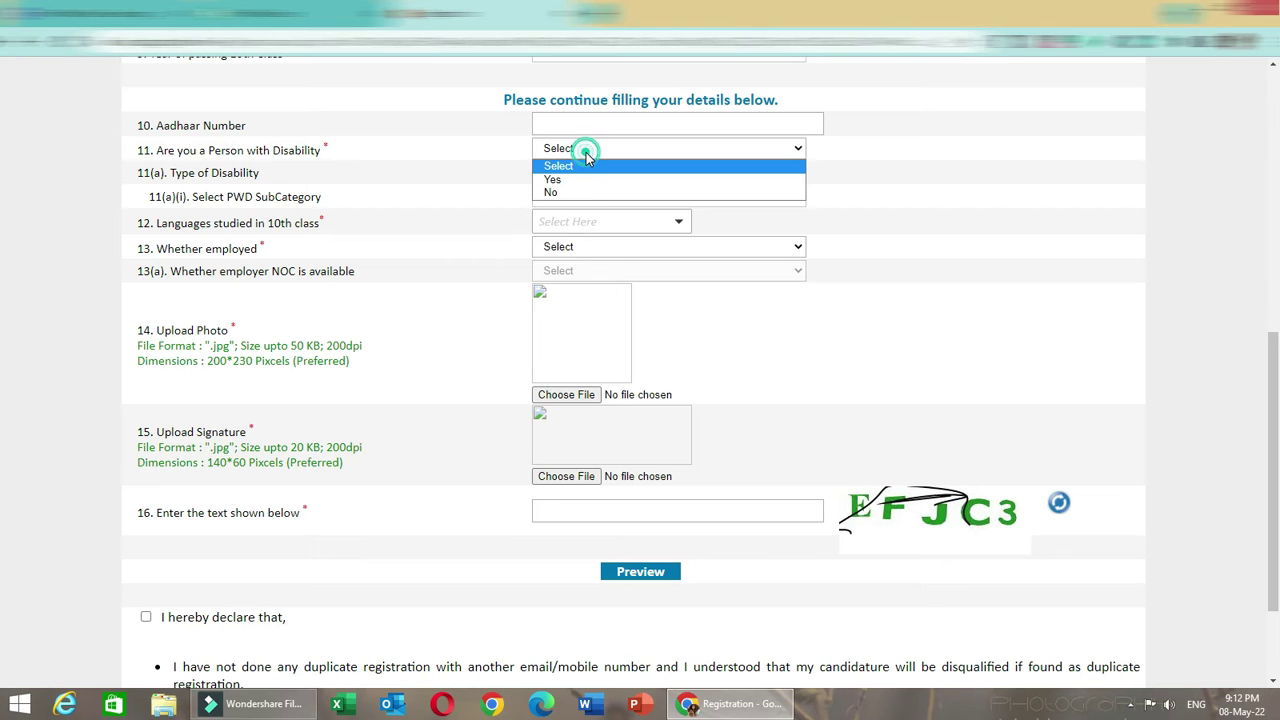
pyautogui.click(580, 192)
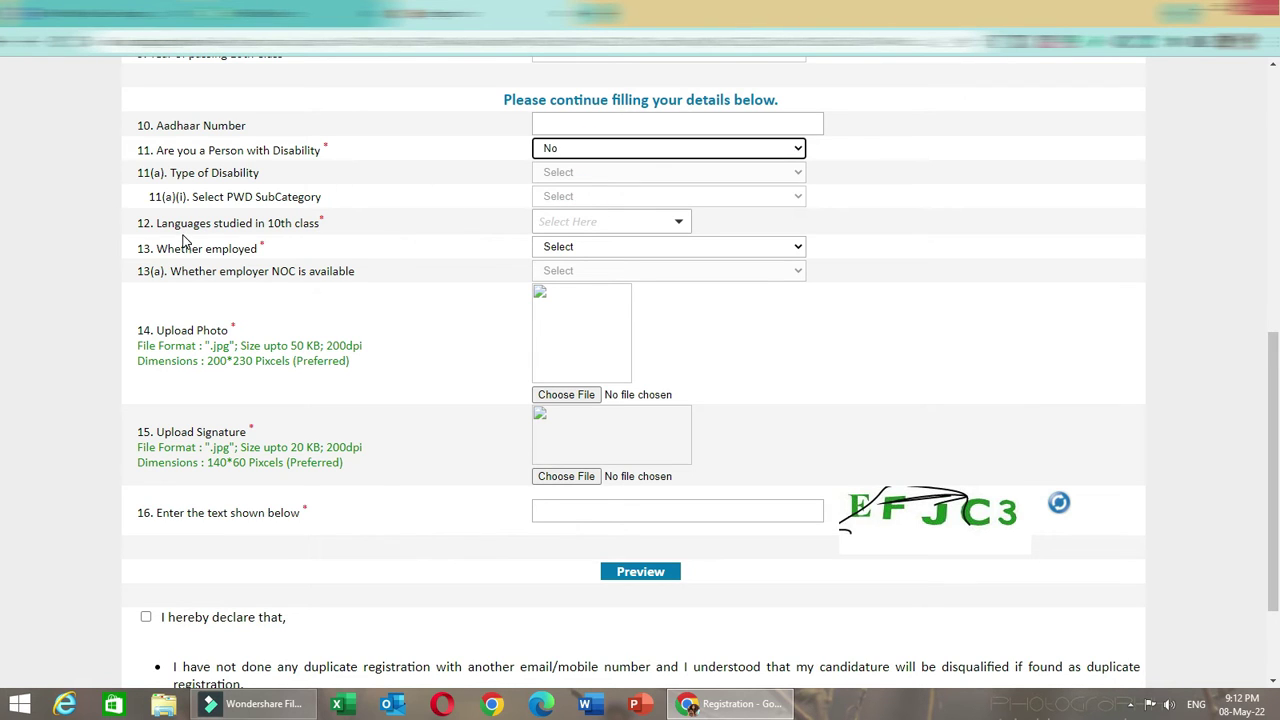
# Look through the list of languages offered for Languages studied in 10th class.
pyautogui.click(553, 225)
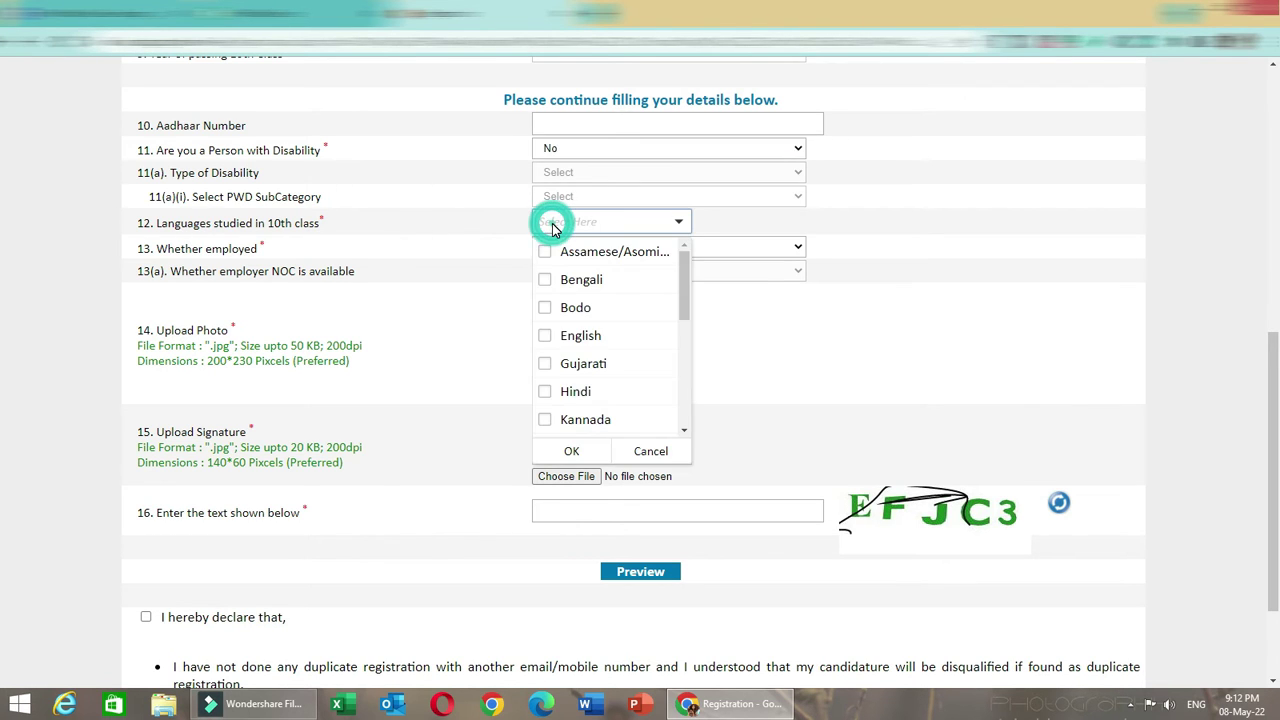
pyautogui.click(183, 224)
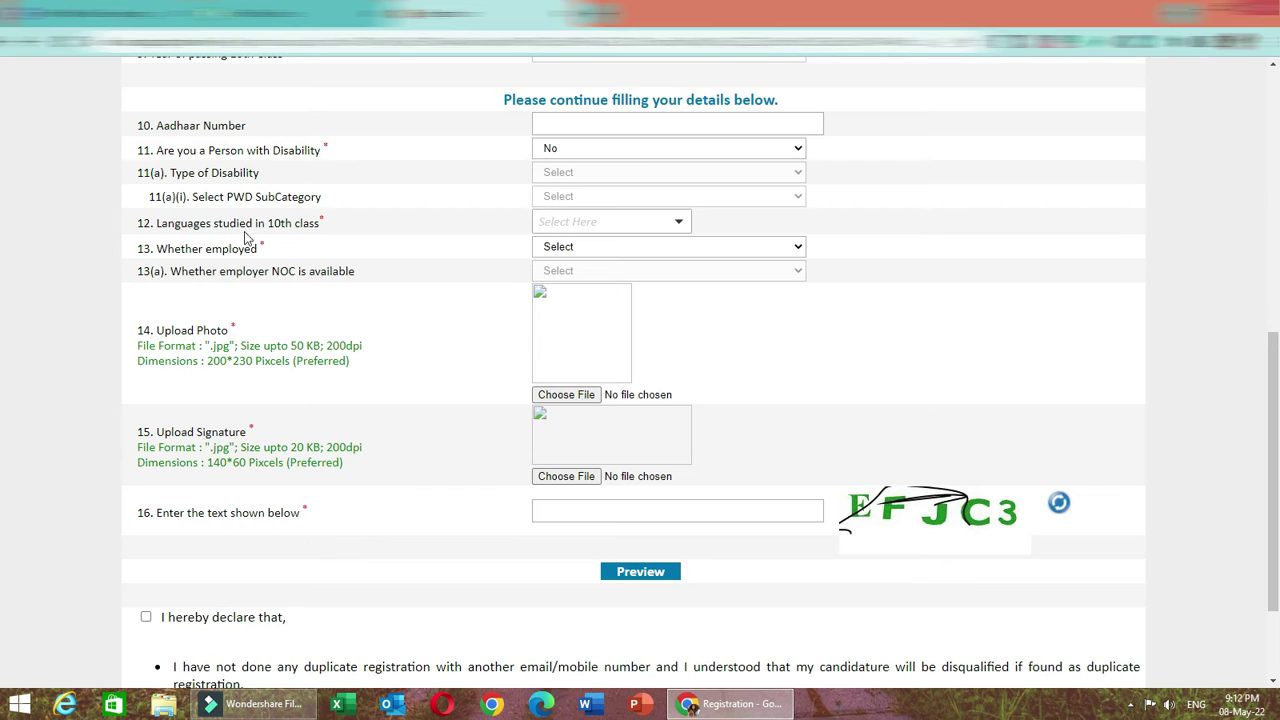
pyautogui.click(657, 224)
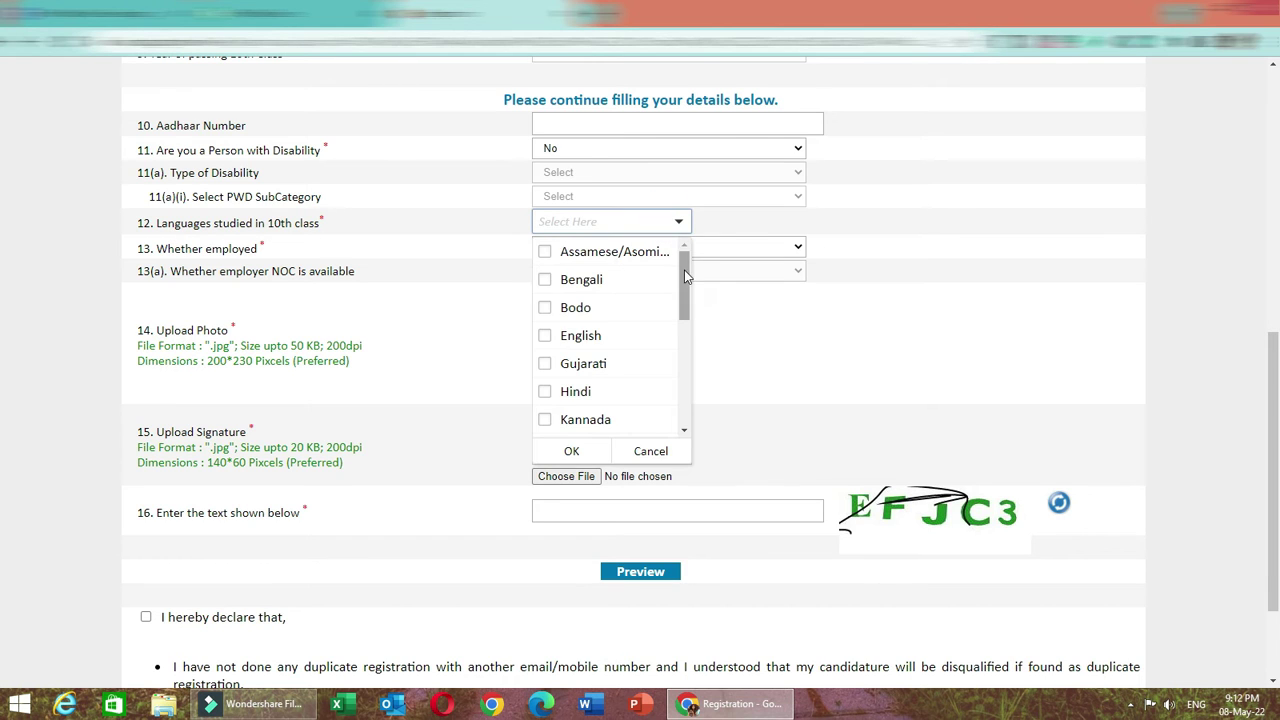
pyautogui.moveTo(684, 270)
pyautogui.mouseDown()
pyautogui.moveTo(688, 404)
pyautogui.moveTo(698, 262)
pyautogui.mouseUp()
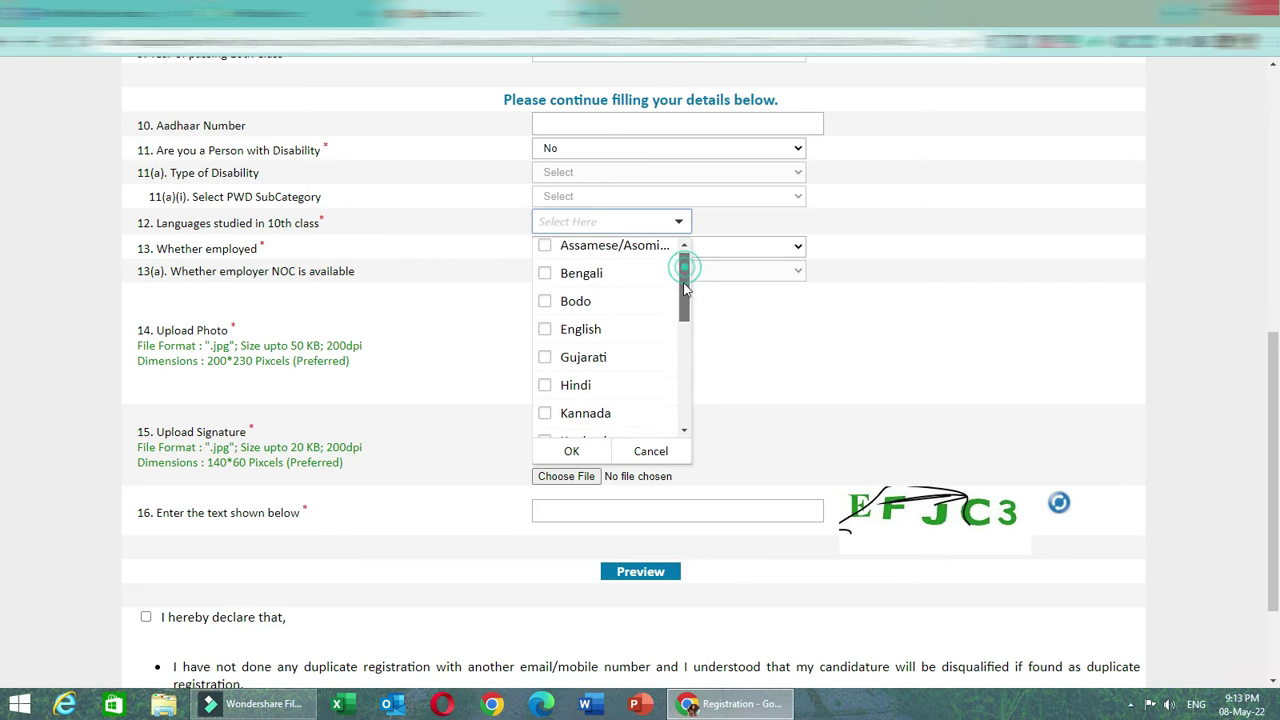
pyautogui.scroll(-1, 685, 267)
pyautogui.scroll(1, 684, 267)
pyautogui.moveTo(685, 270)
pyautogui.mouseDown()
pyautogui.moveTo(686, 370)
pyautogui.moveTo(690, 289)
pyautogui.mouseUp()
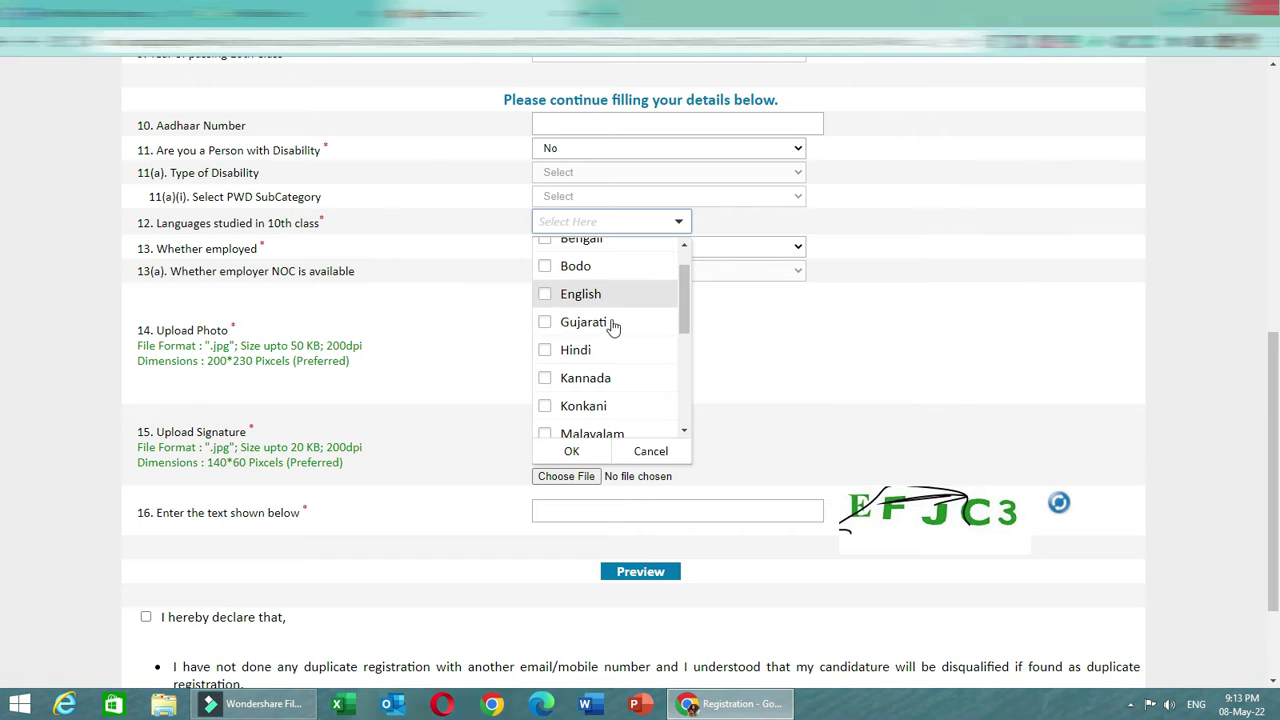
pyautogui.scroll(-1, 680, 320)
pyautogui.scroll(2, 680, 310)
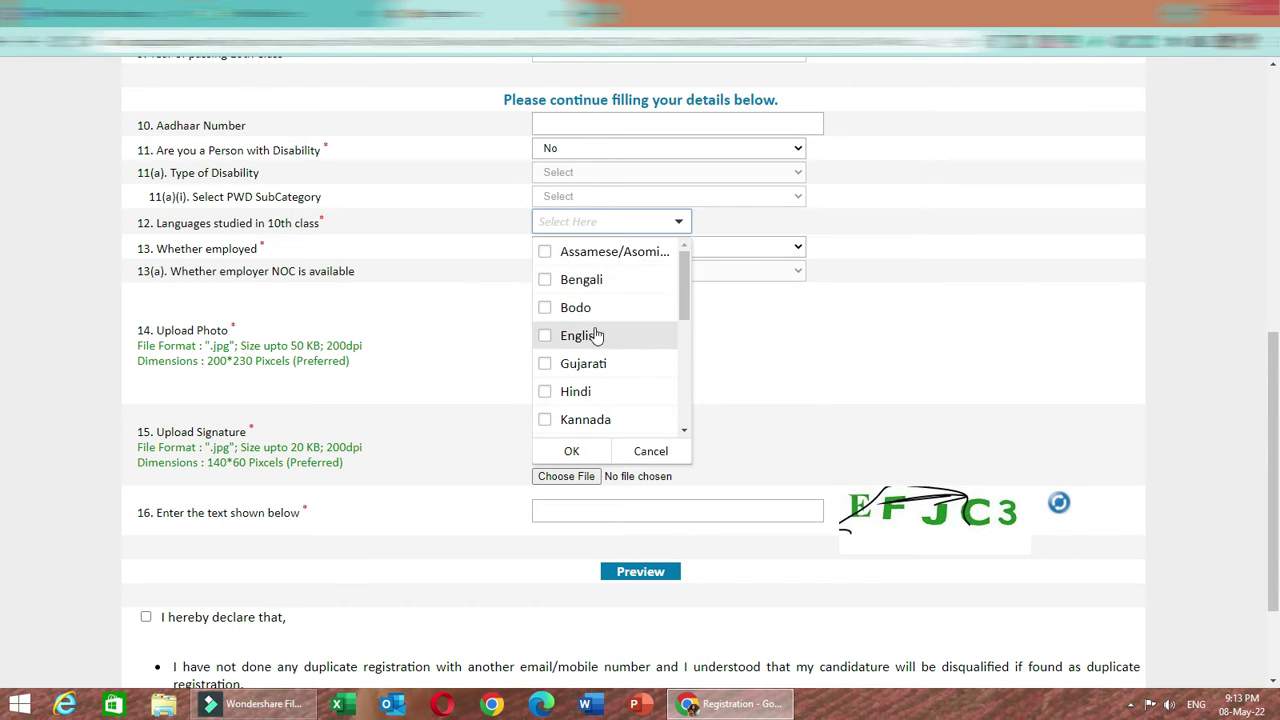
# Try English and Hindi as the languages studied in 10th class, and discard the selection.
pyautogui.click(545, 337)
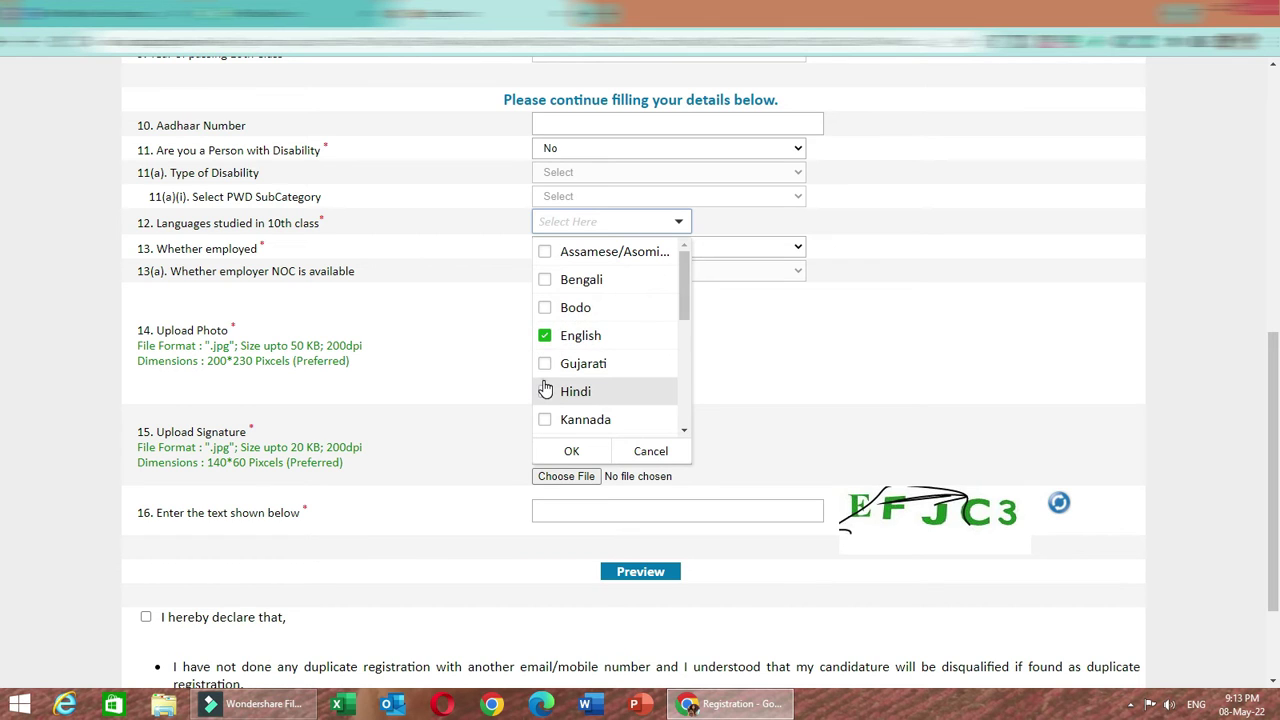
pyautogui.click(545, 390)
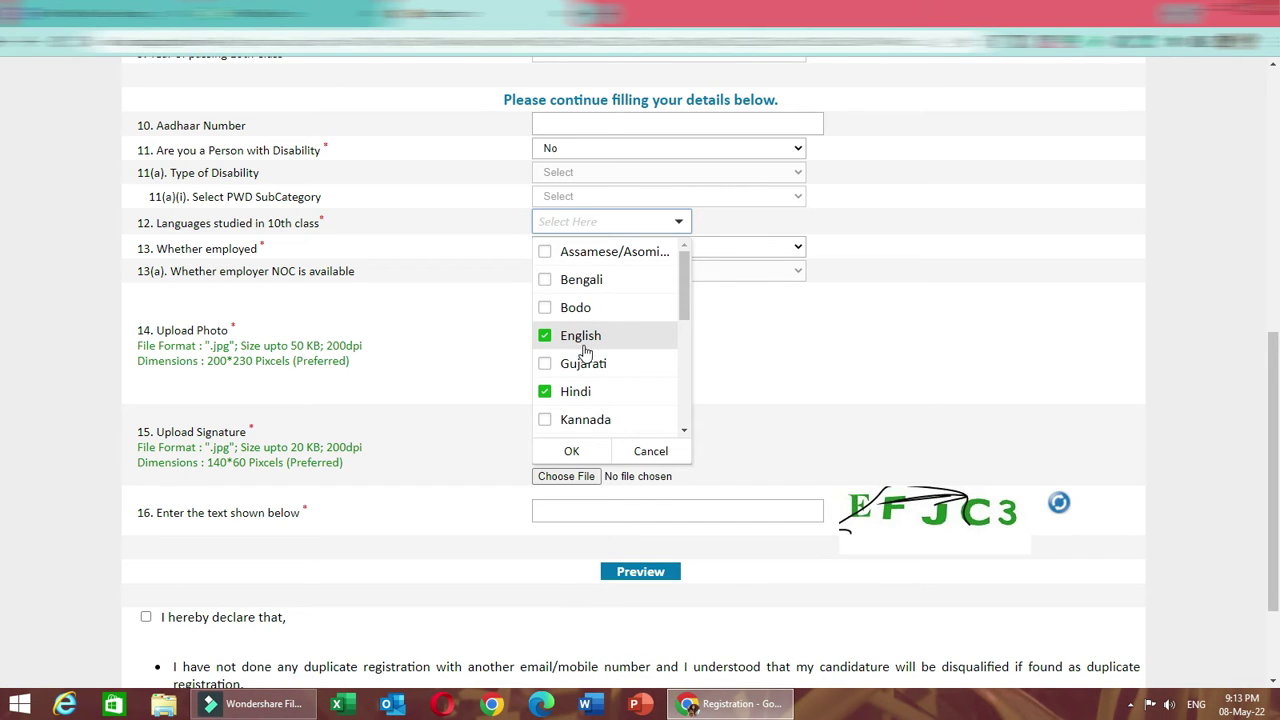
pyautogui.click(590, 340)
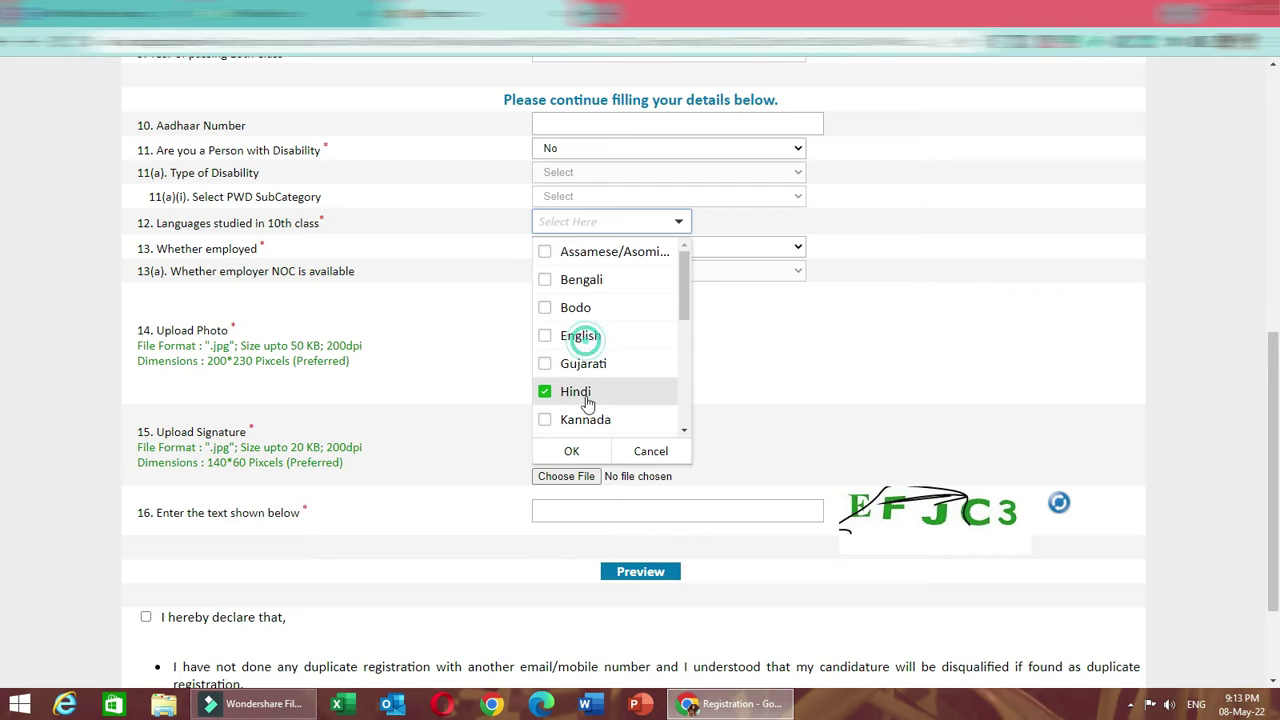
pyautogui.click(585, 392)
pyautogui.click(651, 451)
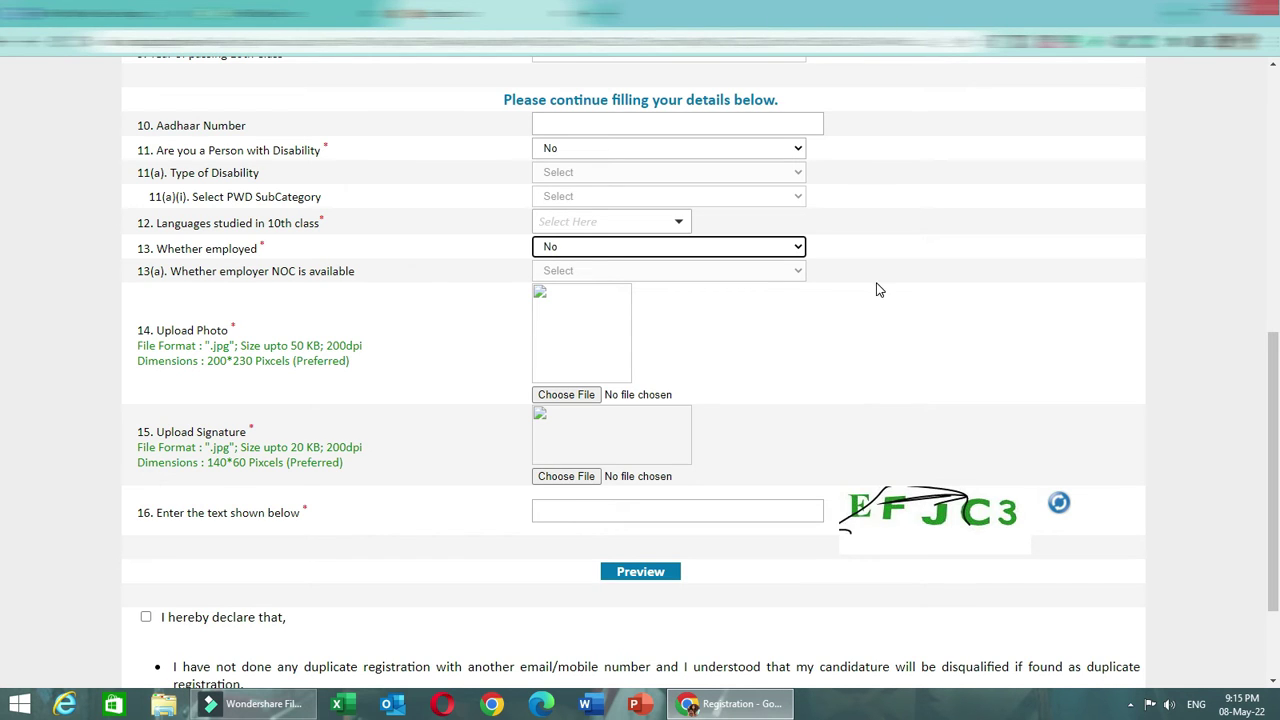
# Set the Whether employed field to No.
pyautogui.click(644, 255)
pyautogui.click(643, 256)
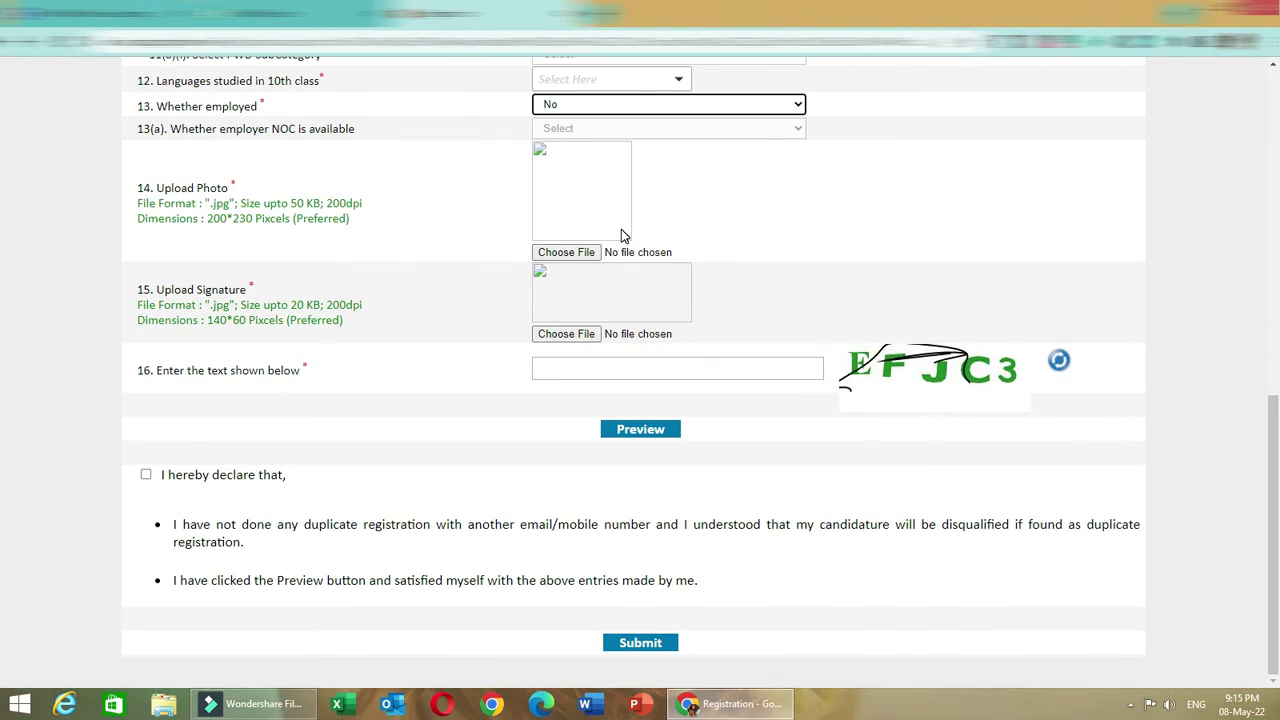
# Review the photo and signature upload requirements and the captcha field above the preview and declaration section.
pyautogui.moveTo(289, 203); pyautogui.dragTo(329, 203)
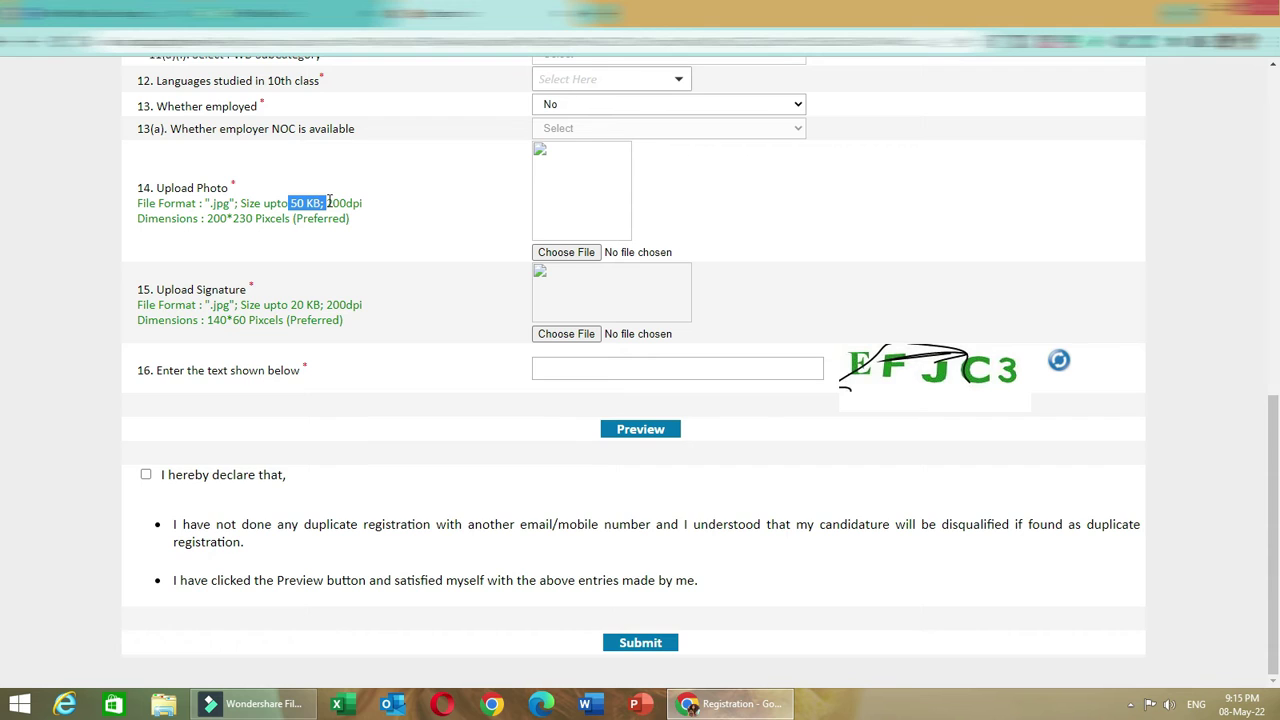
pyautogui.click(380, 199)
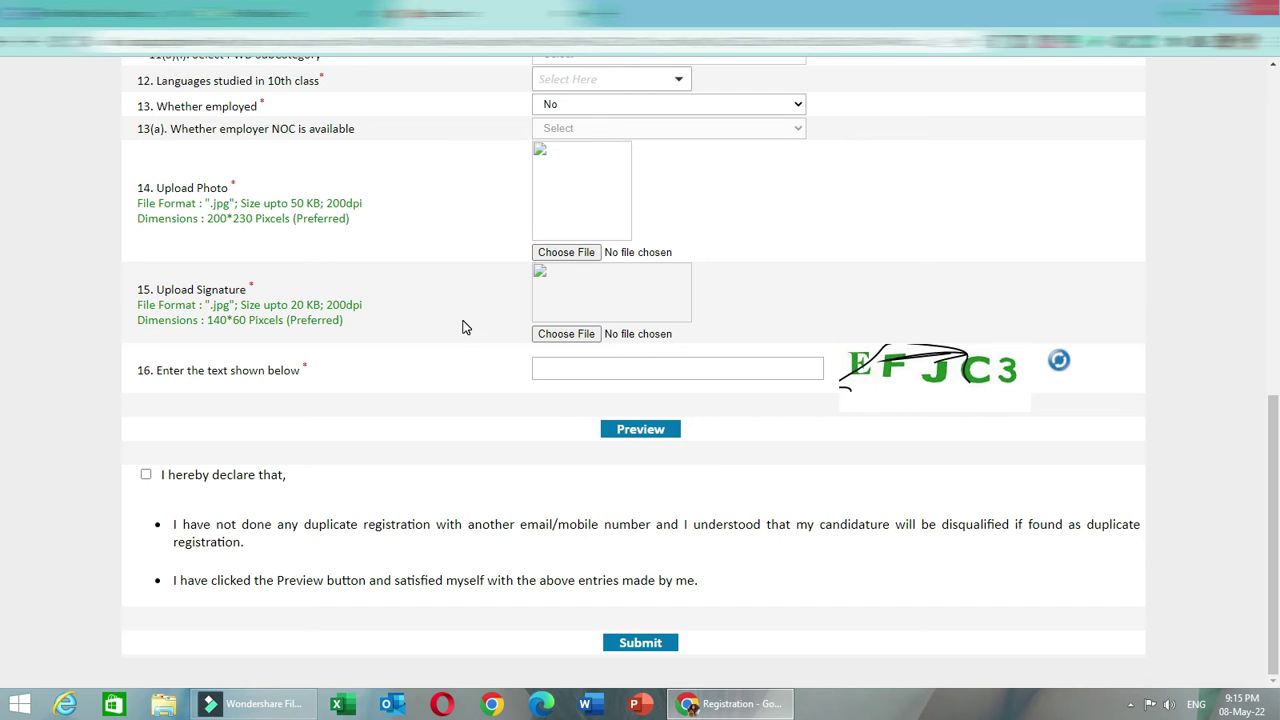
pyautogui.click(652, 370)
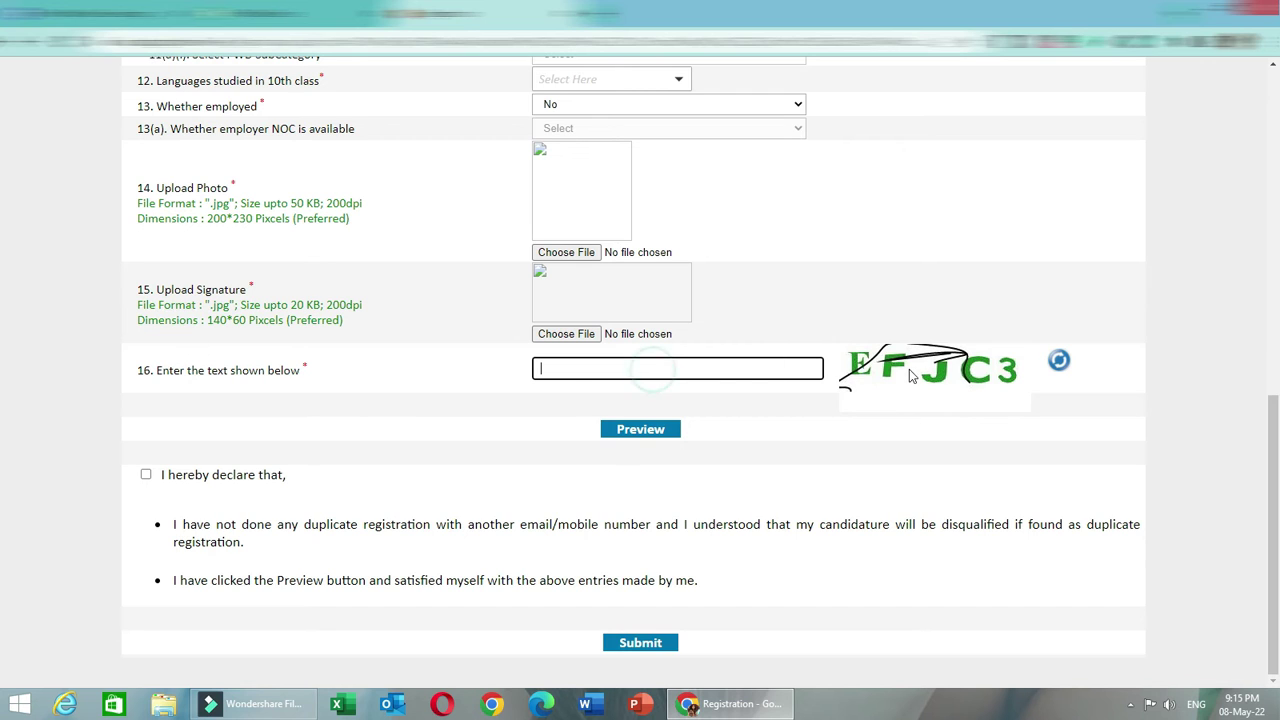
pyautogui.scroll(1, 910, 412)
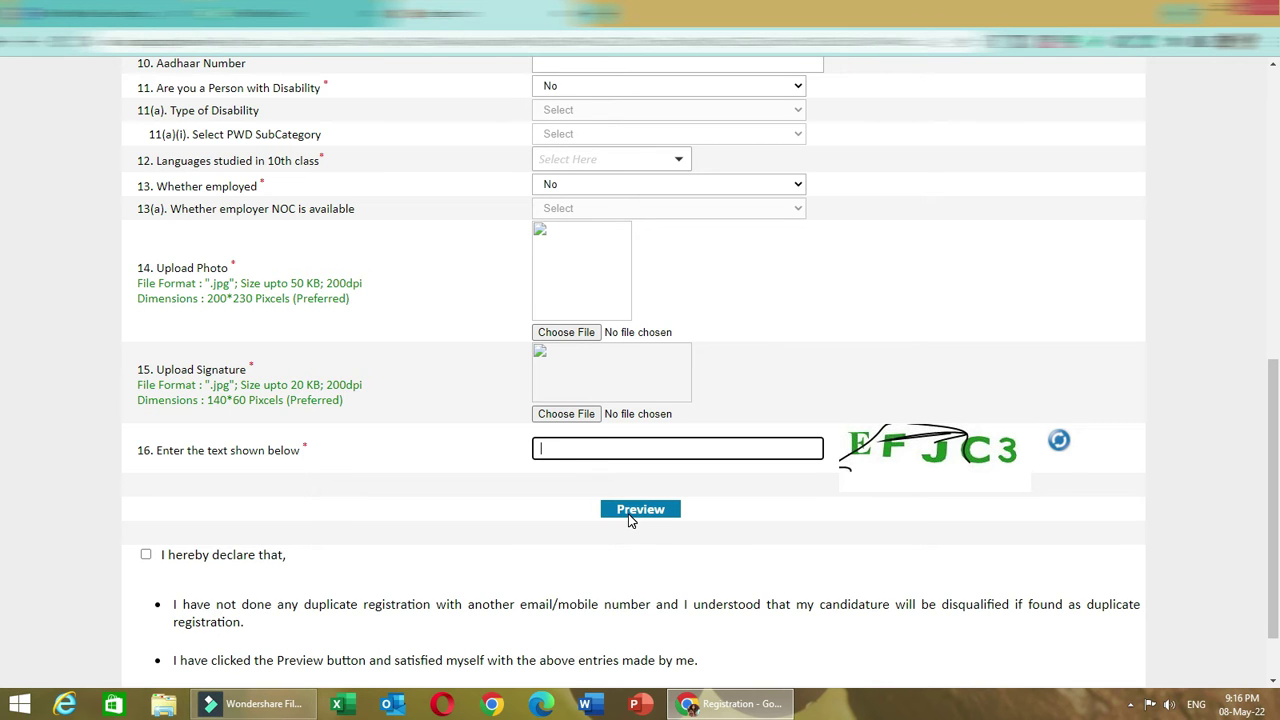
# Tick the declaration checkbox at the end of the registration form.
pyautogui.scroll(-2, 630, 520)
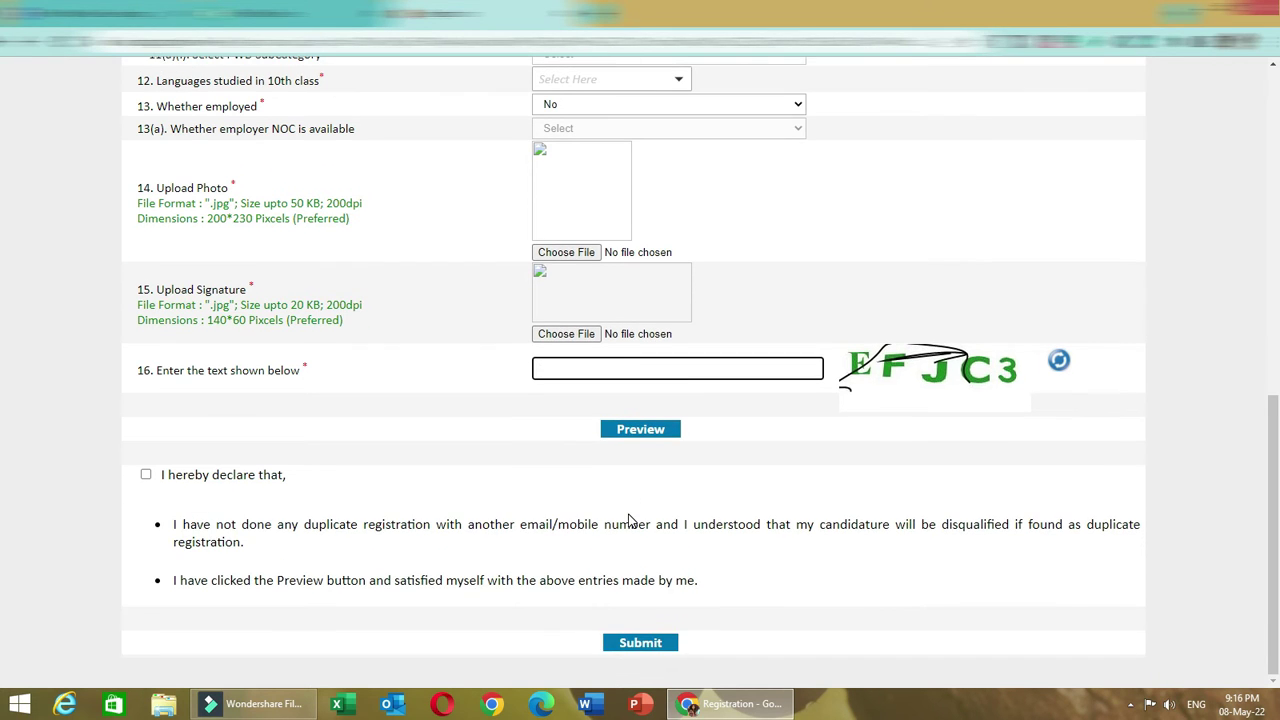
pyautogui.click(146, 474)
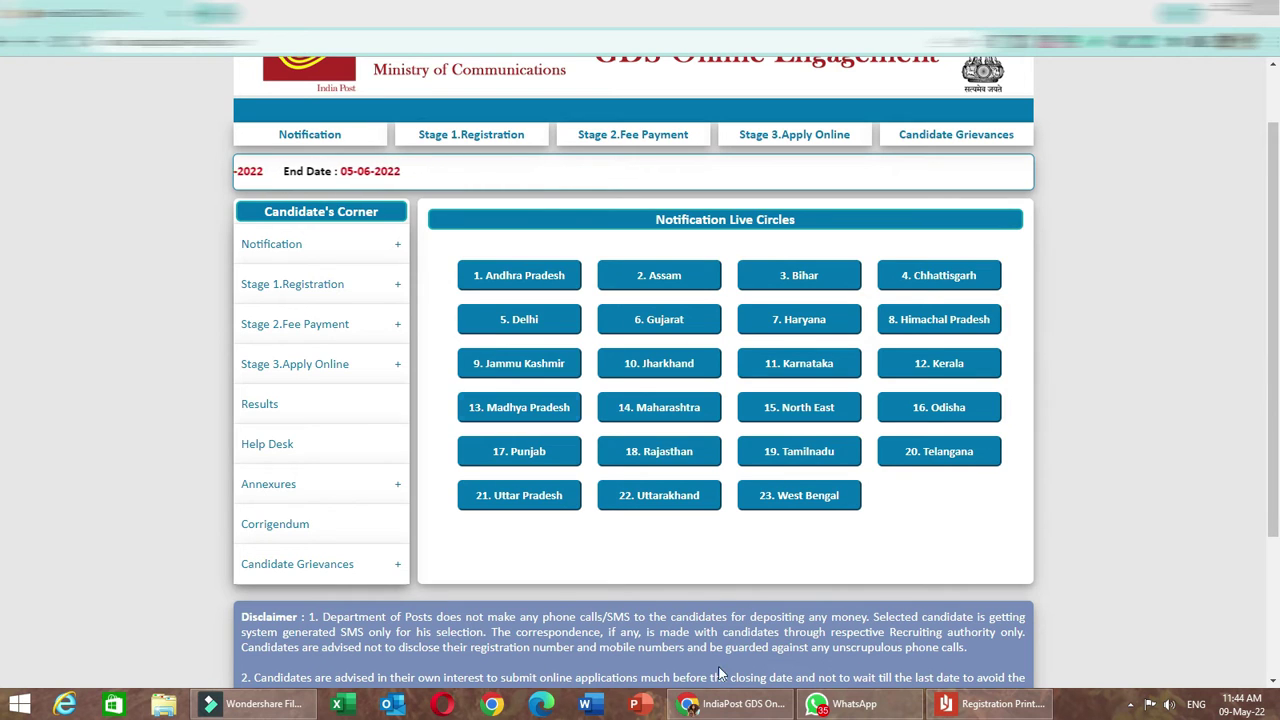
# Open the Pay Online page of Stage 2 Fee Payment from the GDS Online Engagement home page.
pyautogui.moveTo(298, 290)
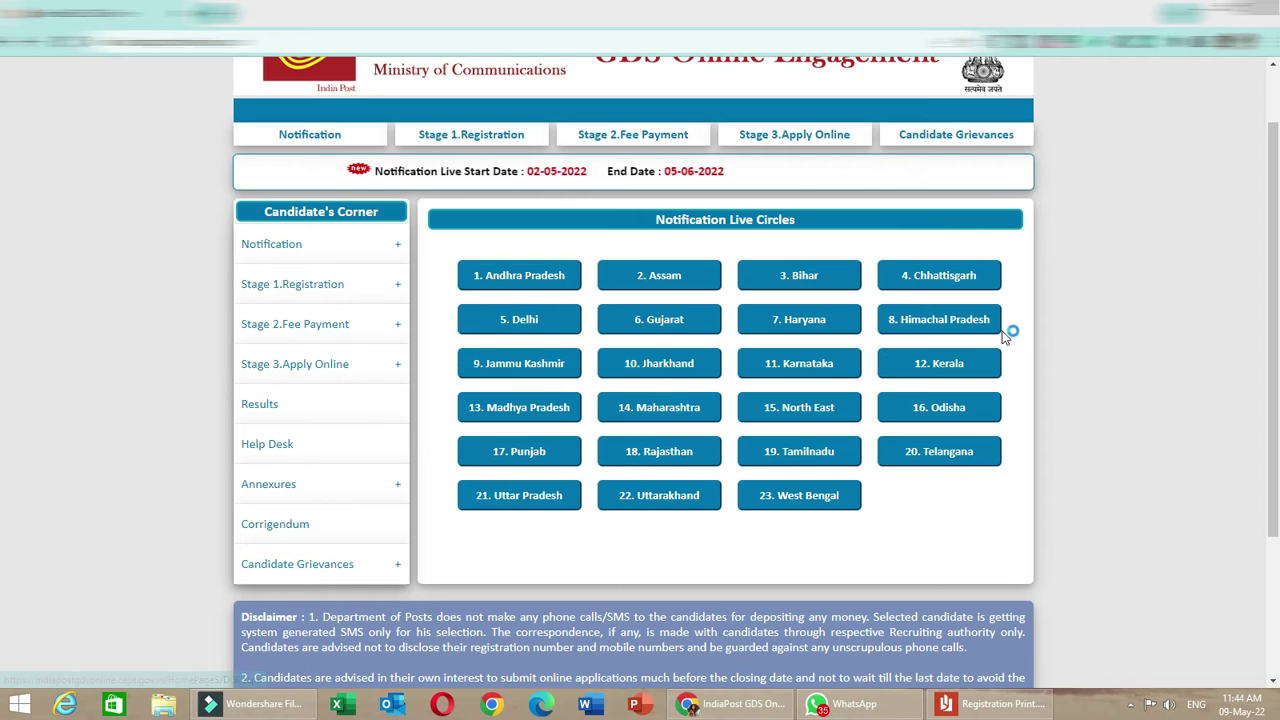
pyautogui.moveTo(303, 323)
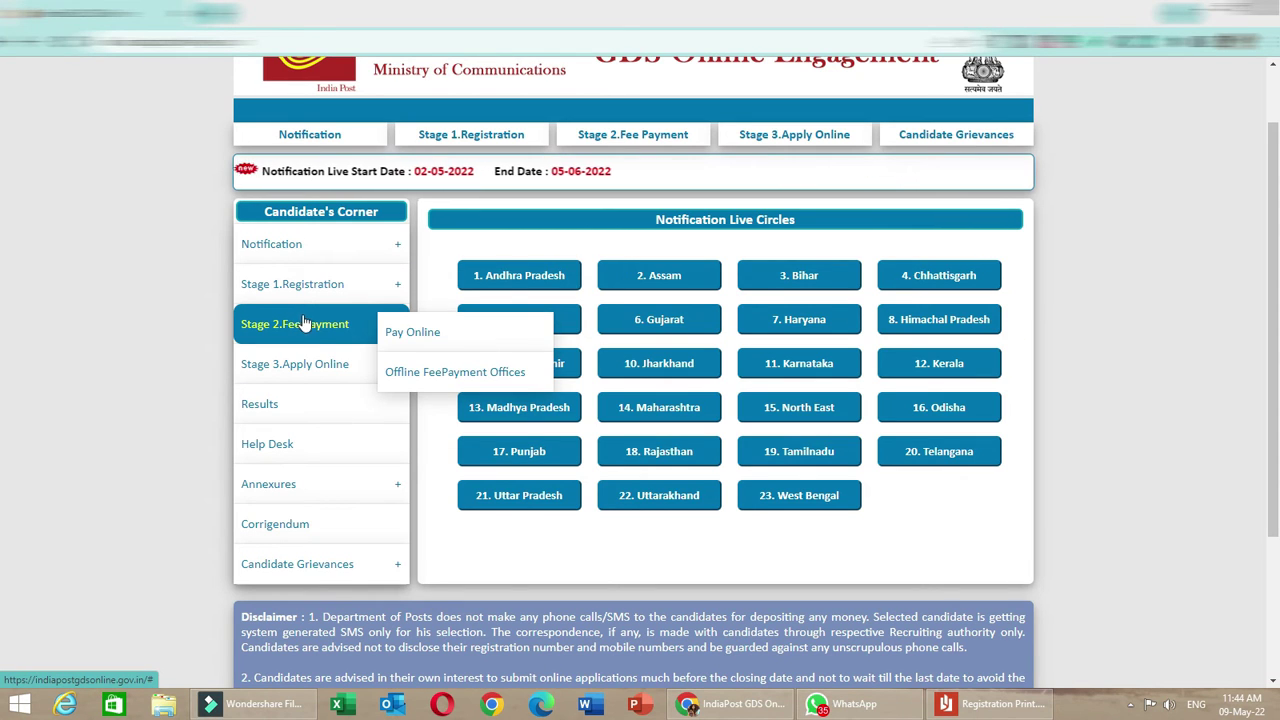
pyautogui.click(380, 333)
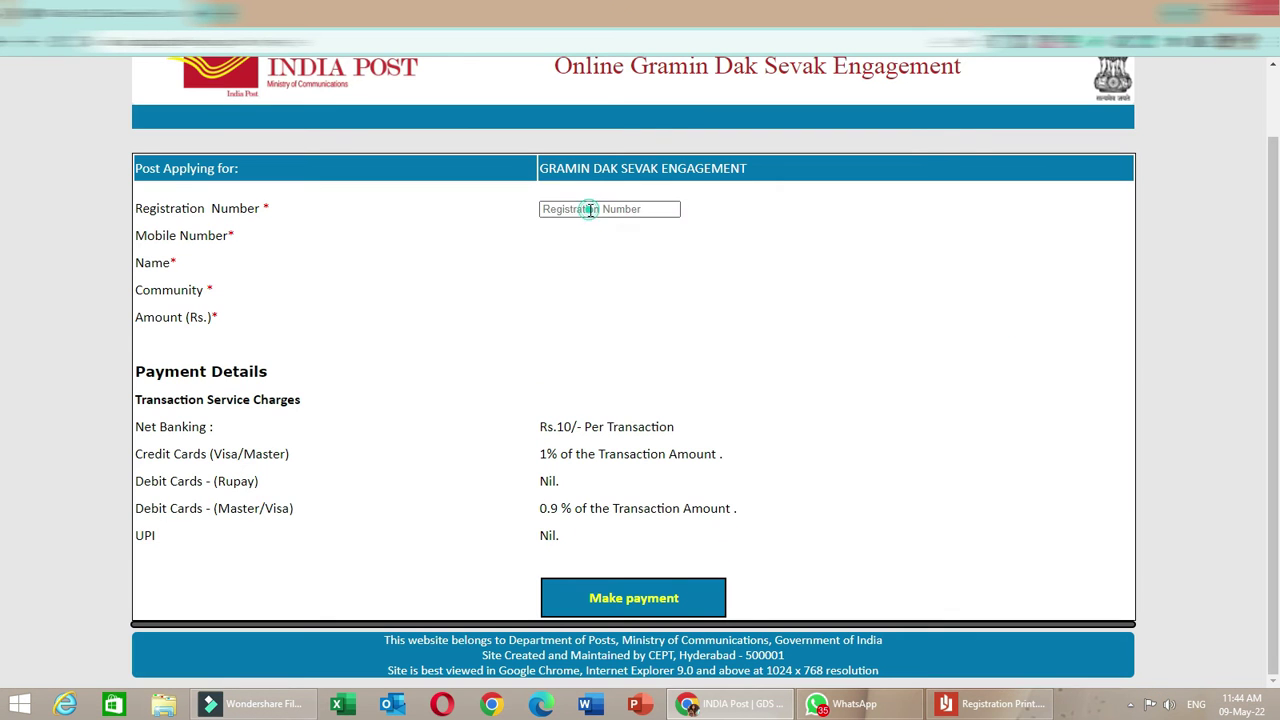
# Review the fee payment page, including the registration number field, the transaction service charges and the fee exemption note.
pyautogui.click(590, 209)
pyautogui.click(679, 598)
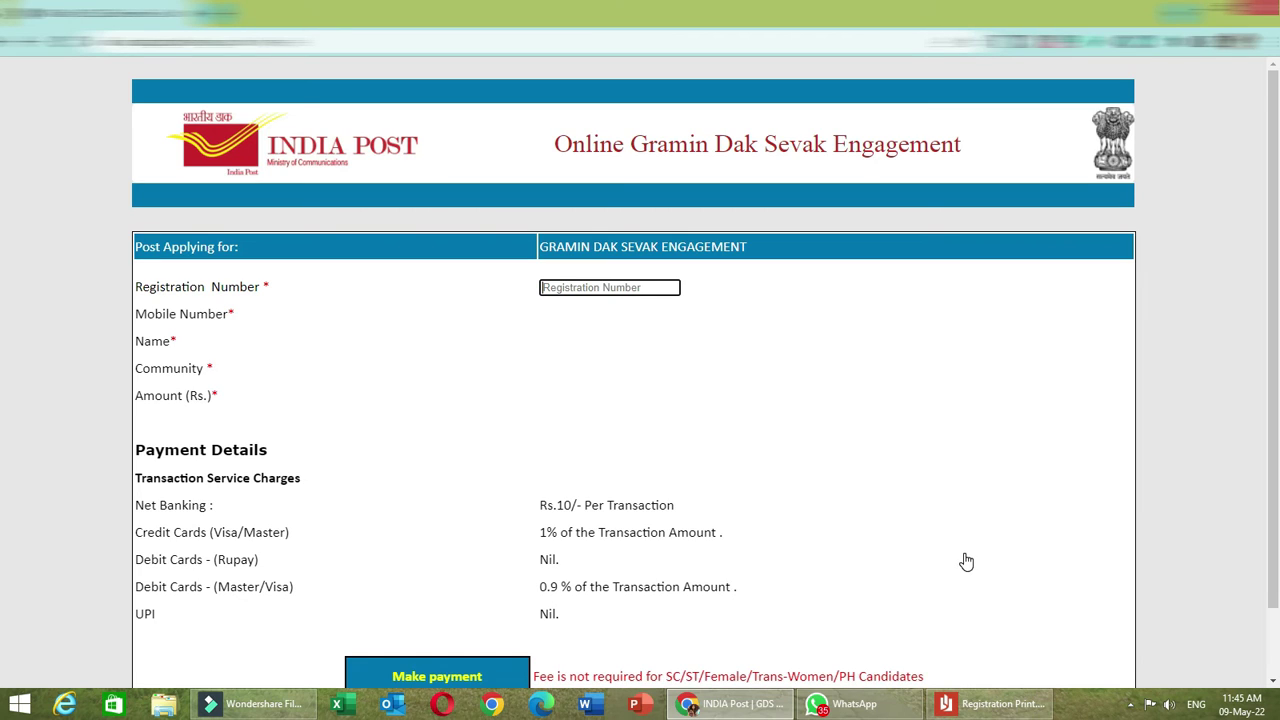
pyautogui.scroll(-2, 966, 562)
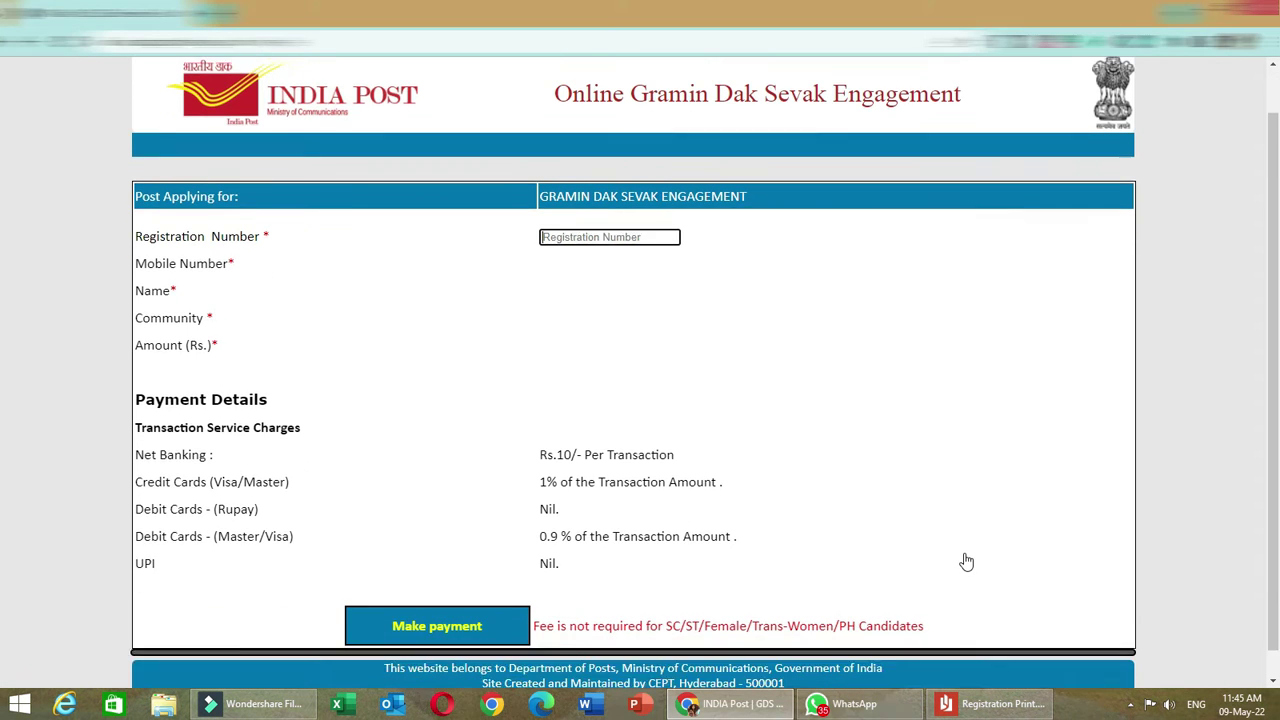
pyautogui.scroll(2, 966, 562)
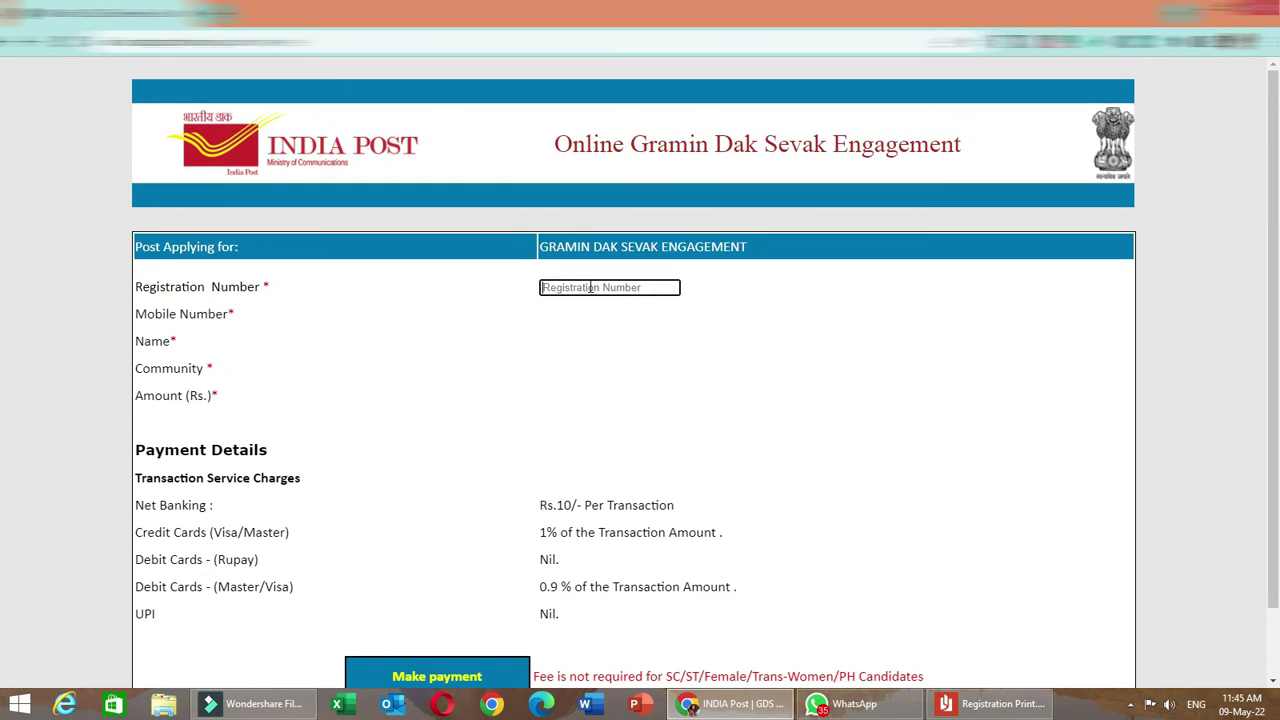
pyautogui.scroll(-1, 540, 420)
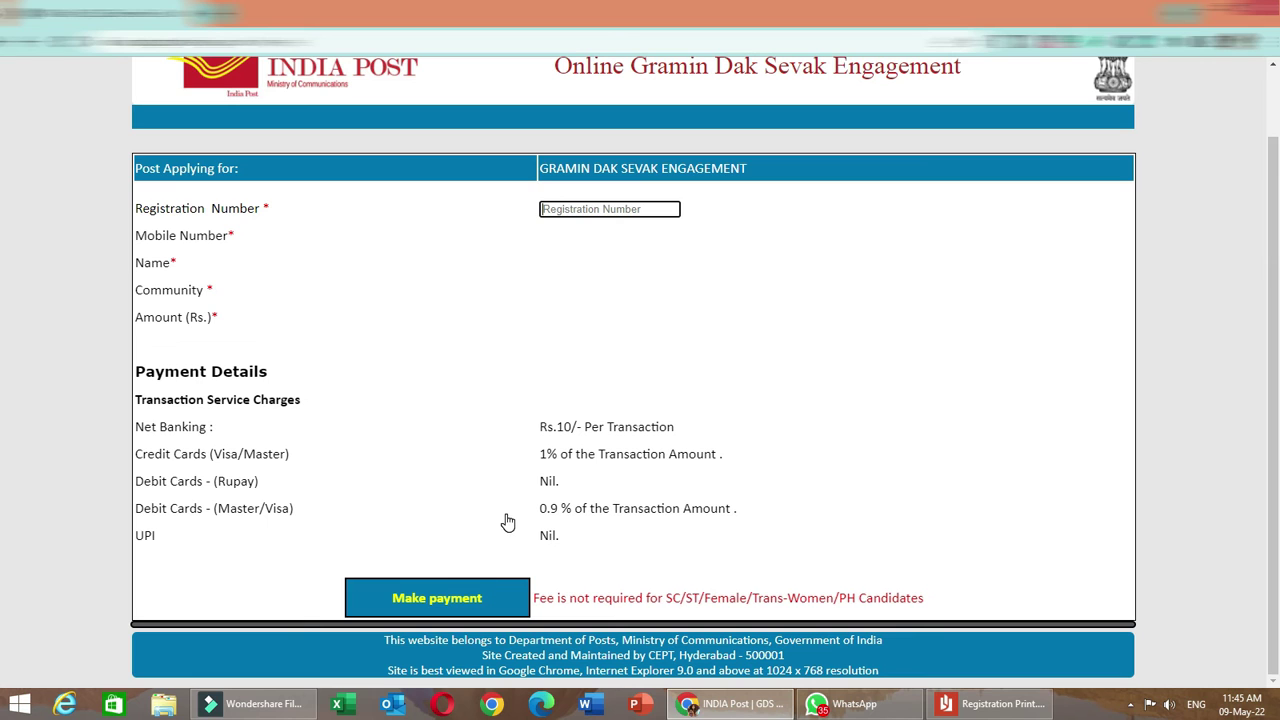
pyautogui.scroll(1, 565, 440)
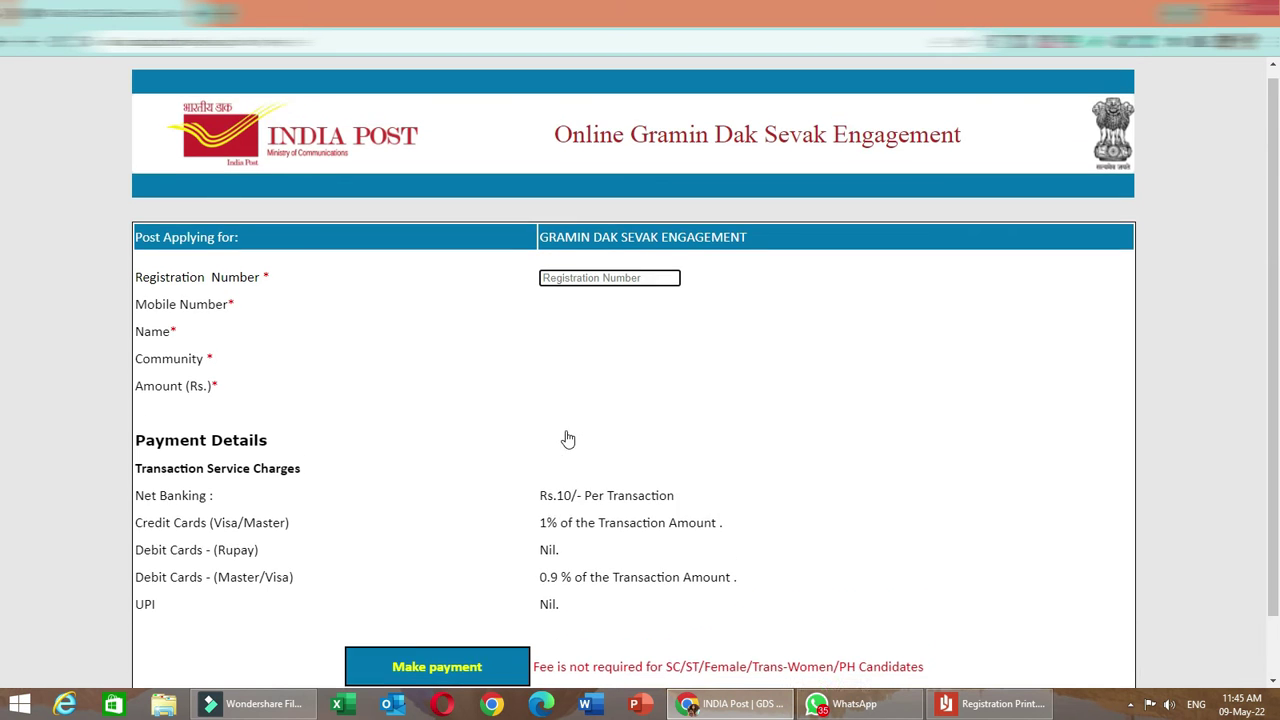
pyautogui.scroll(-1, 690, 420)
pyautogui.scroll(1, 677, 406)
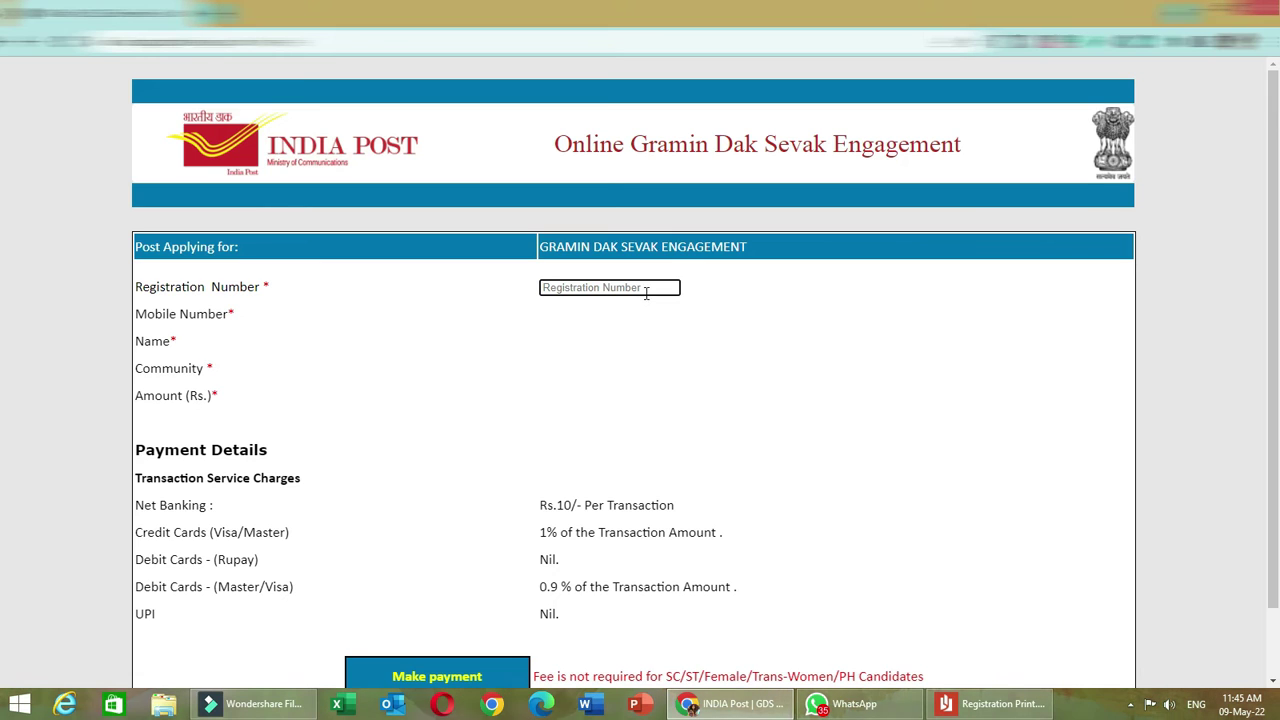
pyautogui.scroll(-1, 591, 555)
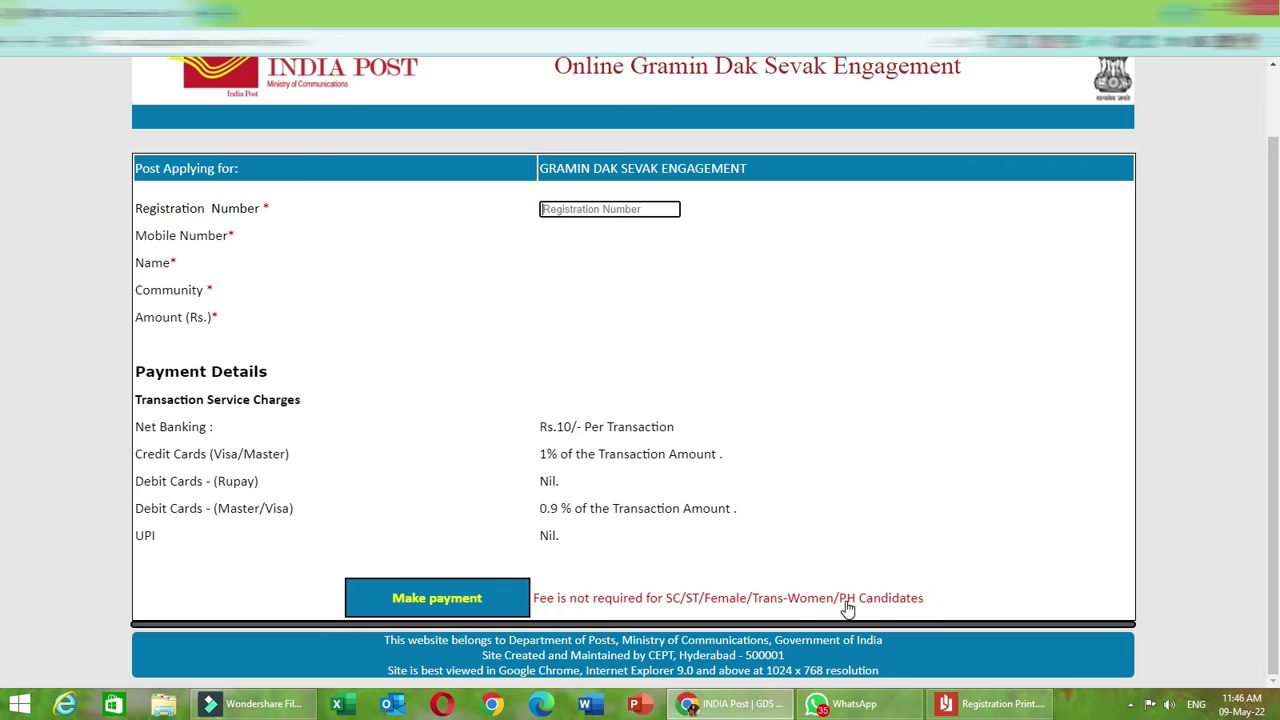
pyautogui.scroll(1, 760, 510)
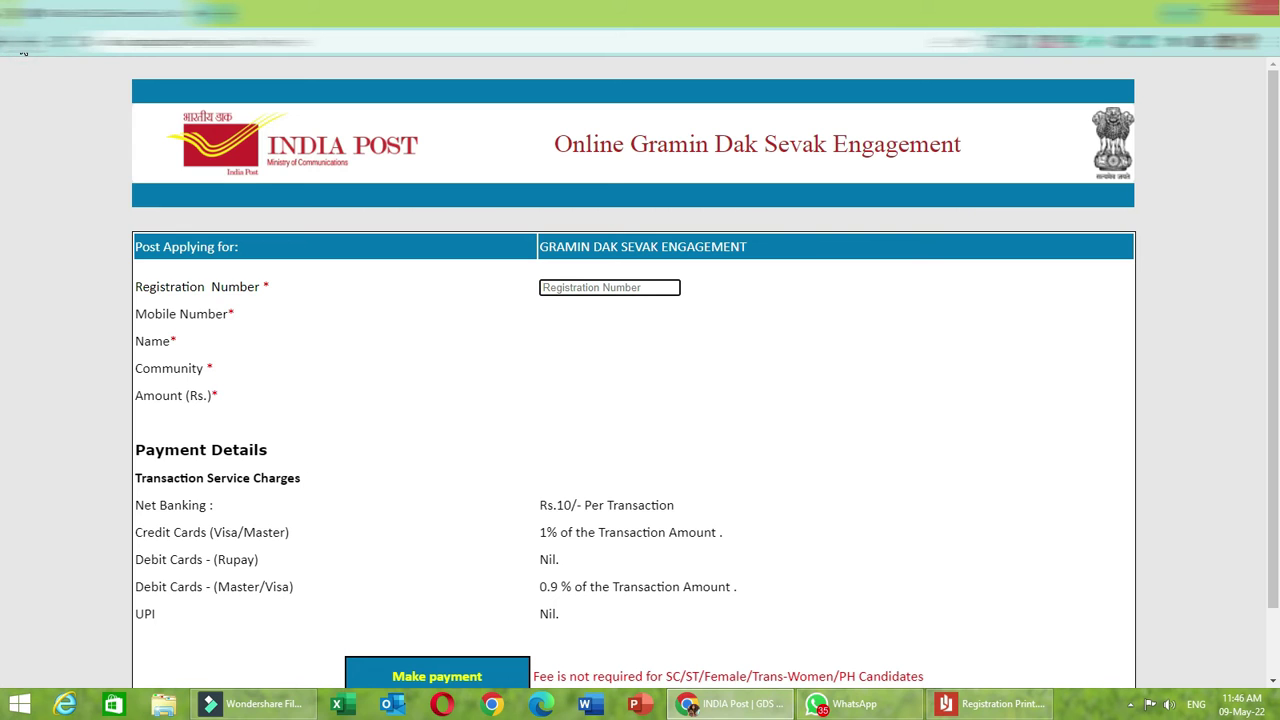
# Return to the GDS Online Engagement home page and open the Apply page of Stage 3 Apply Online.
pyautogui.click(310, 42)
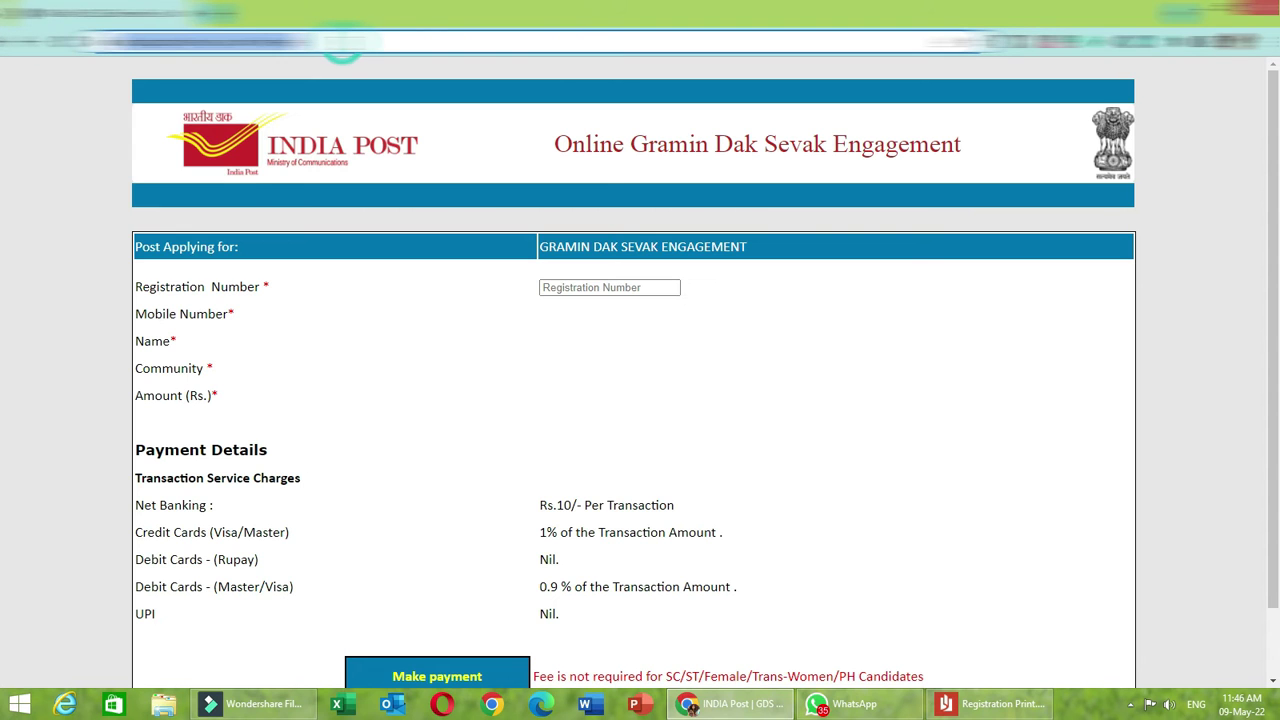
pyautogui.press('Return')
pyautogui.moveTo(326, 443)
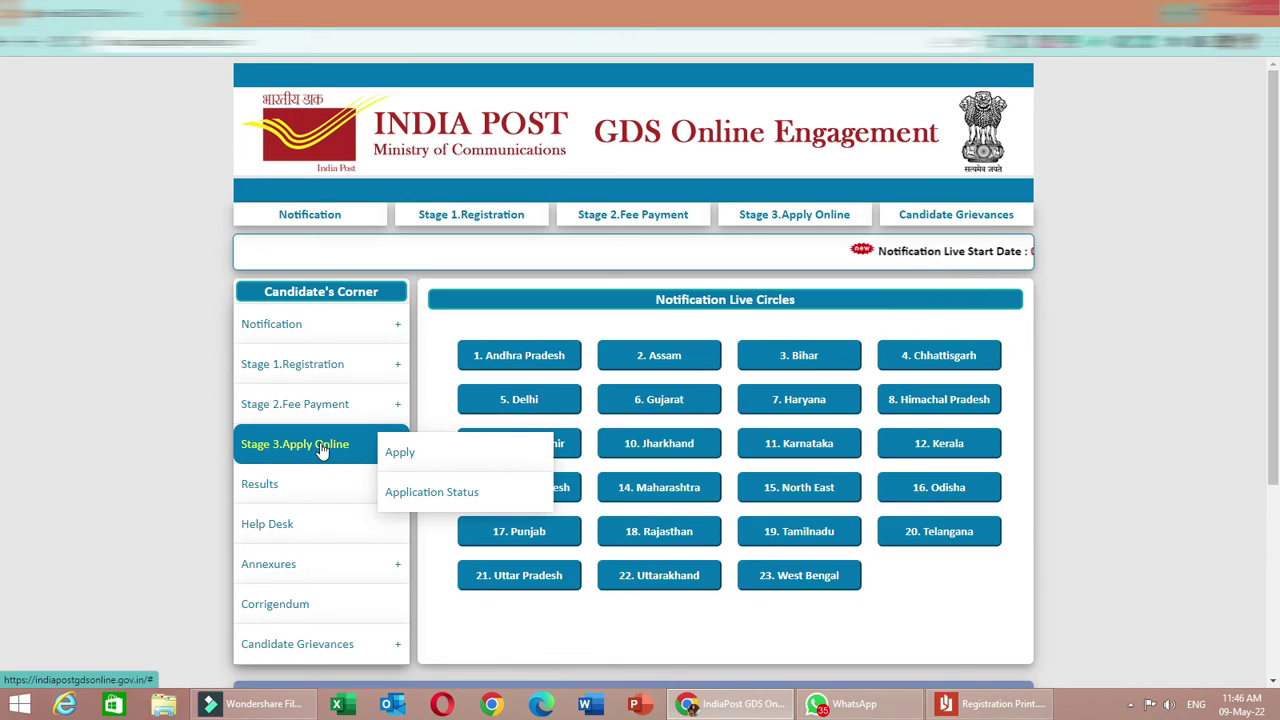
pyautogui.click(405, 455)
# Set the circle applying for to Rajasthan in the Verification Details.
pyautogui.click(655, 424)
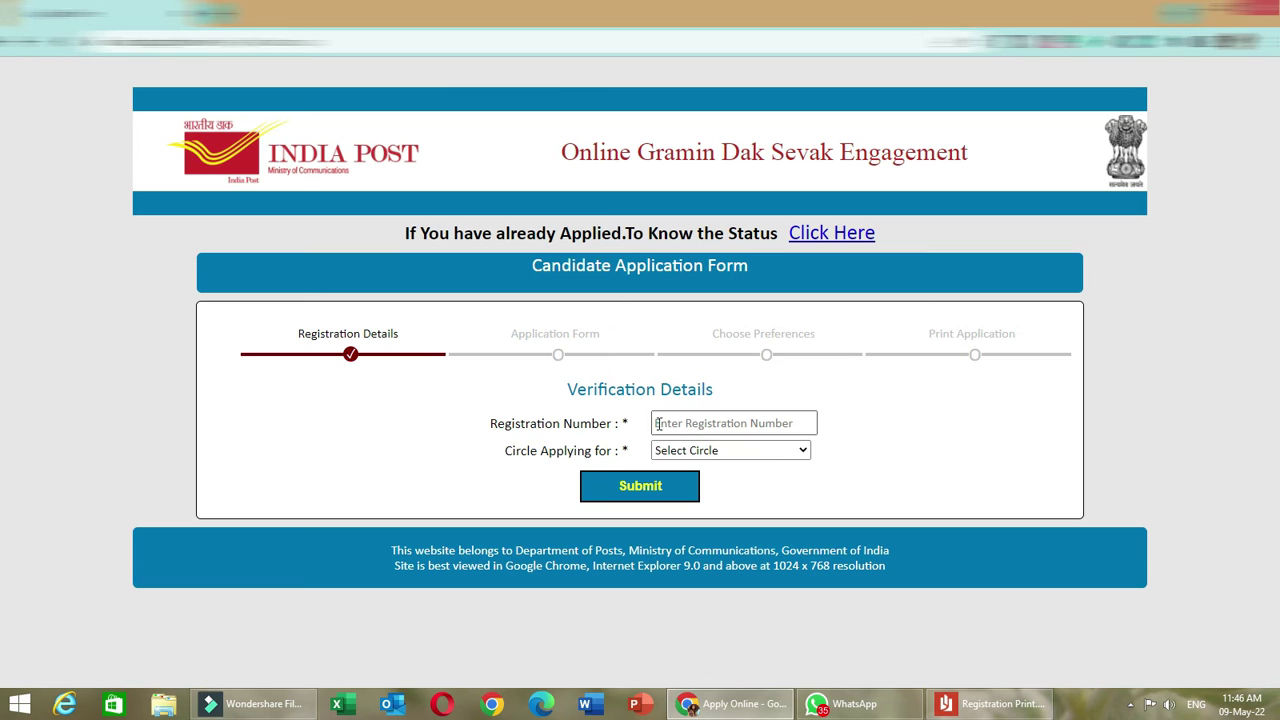
pyautogui.rightClick(659, 426)
pyautogui.click(865, 491)
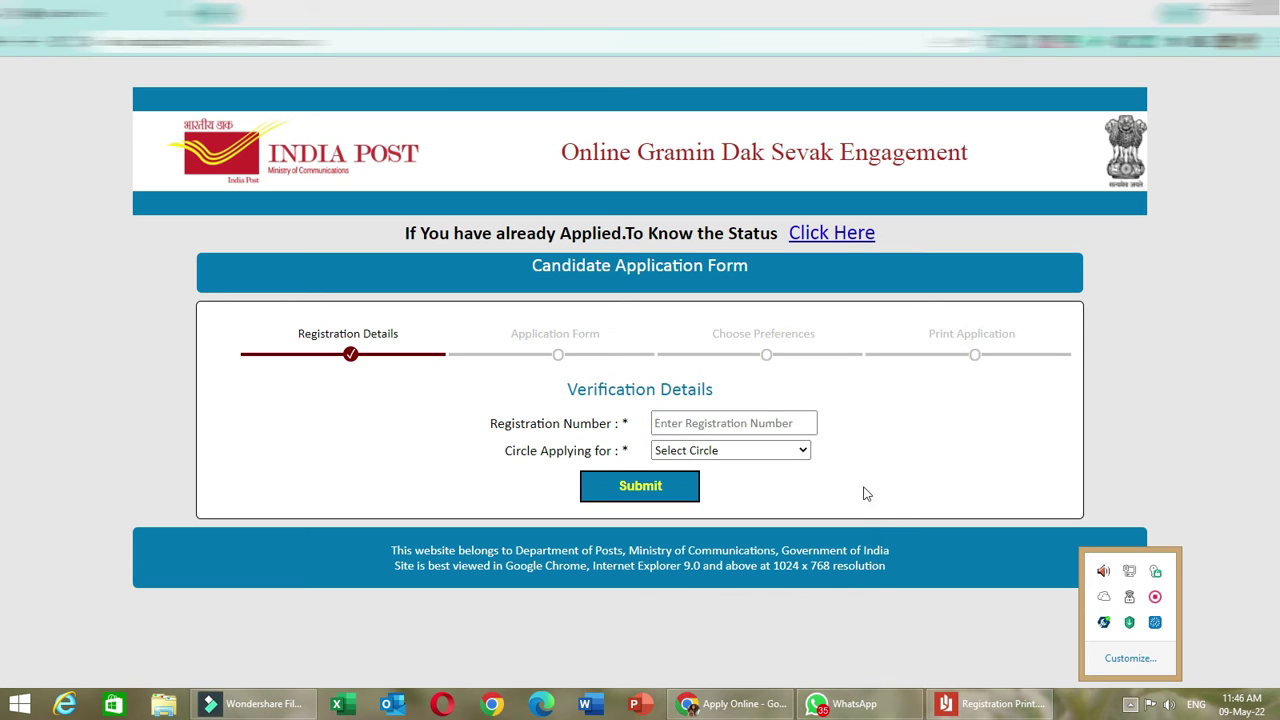
pyautogui.click(754, 450)
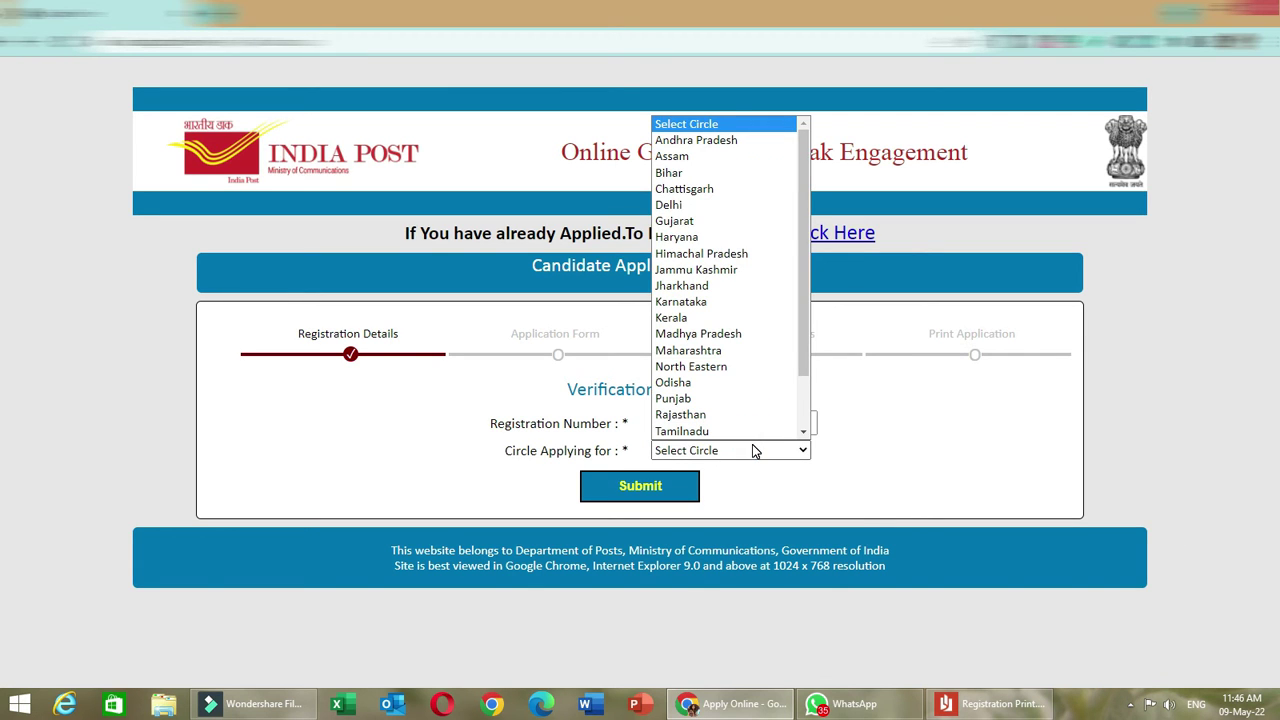
pyautogui.scroll(-1, 710, 422)
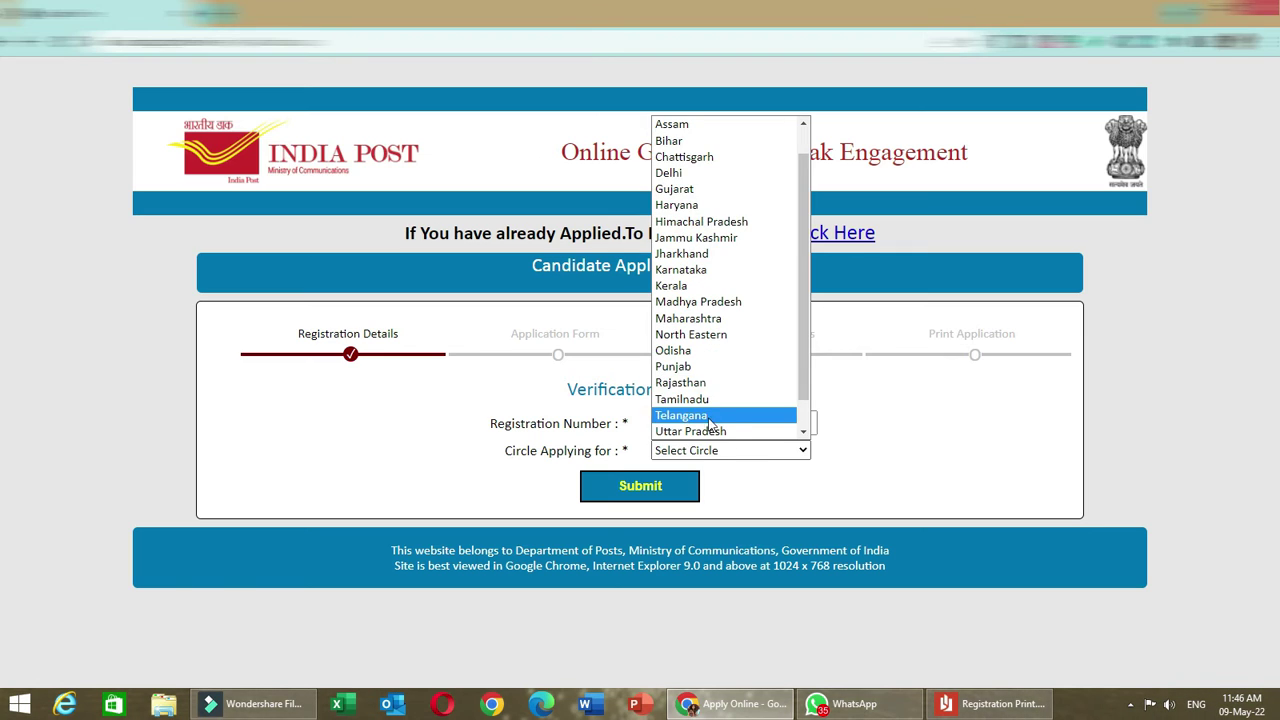
pyautogui.click(703, 383)
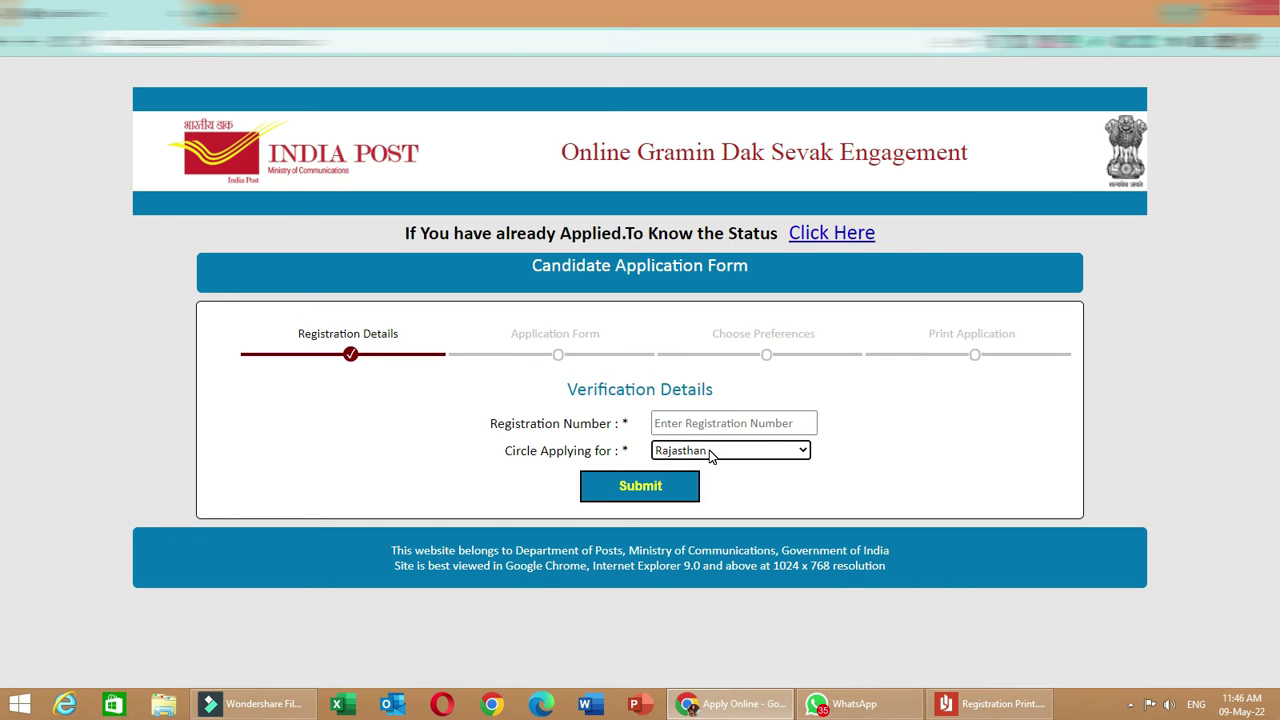
# Enter the candidate's registration number, submit the Verification Details and acknowledge the OTP notice.
pyautogui.click(710, 452)
pyautogui.click(713, 449)
pyautogui.click(724, 424)
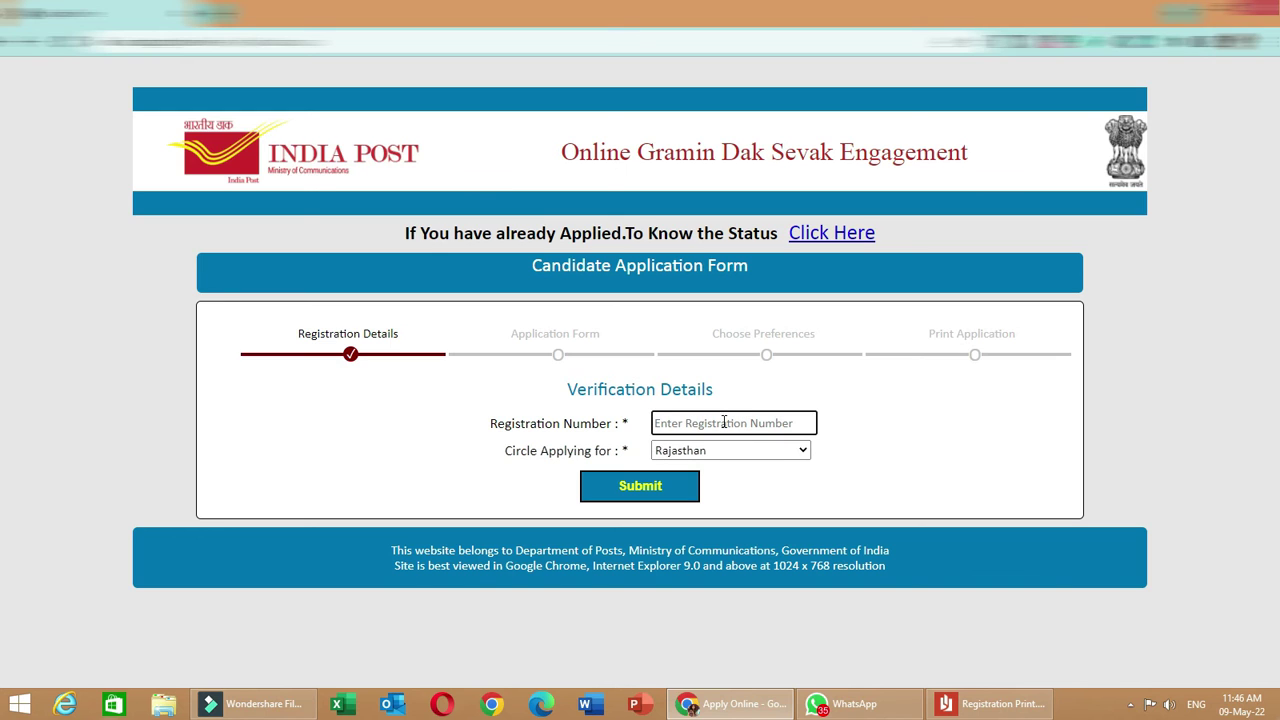
pyautogui.click(640, 486)
pyautogui.click(1129, 706)
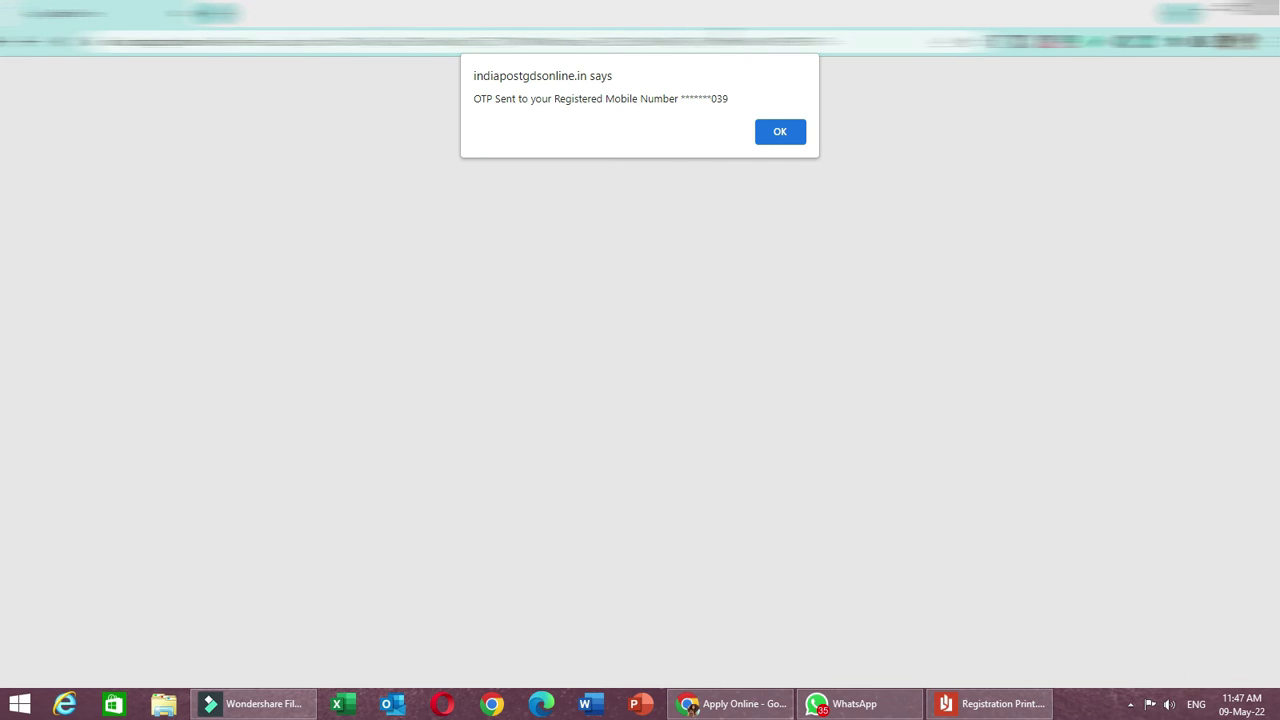
pyautogui.click(767, 125)
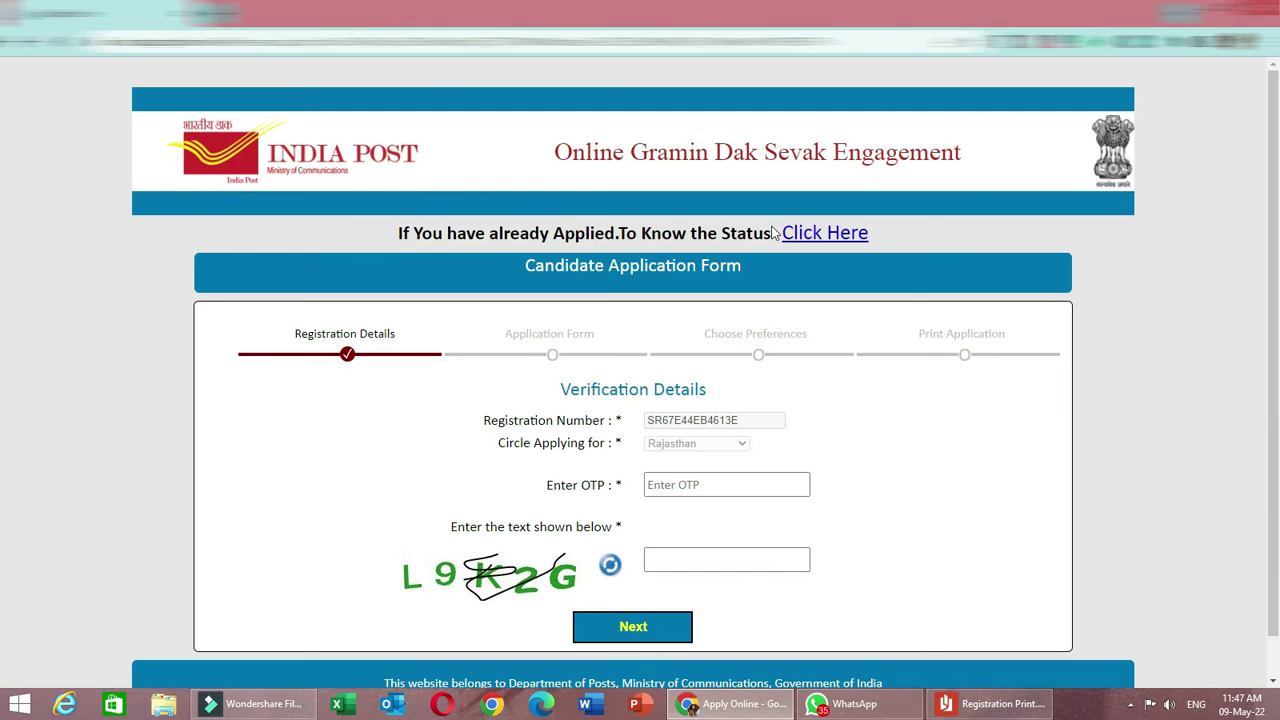
# Enter the OTP and the captcha text, and proceed to the application form.
pyautogui.scroll(-1, 777, 329)
pyautogui.click(729, 452)
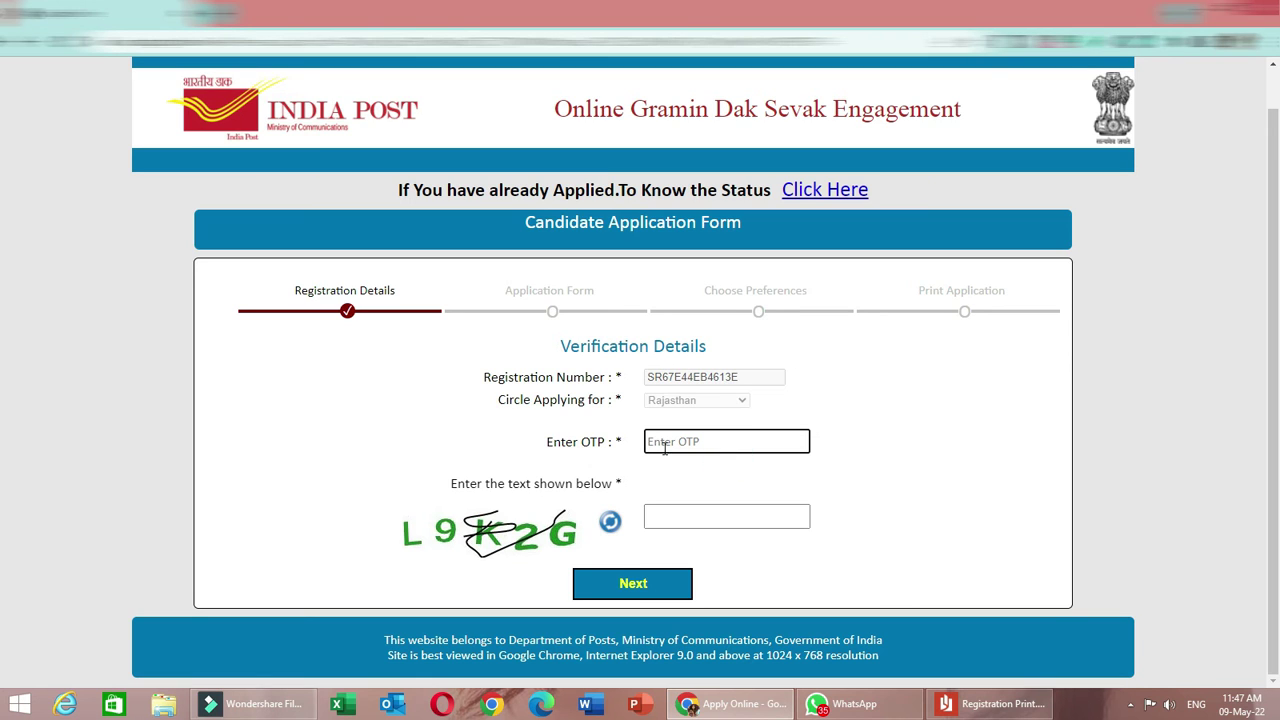
pyautogui.click(676, 518)
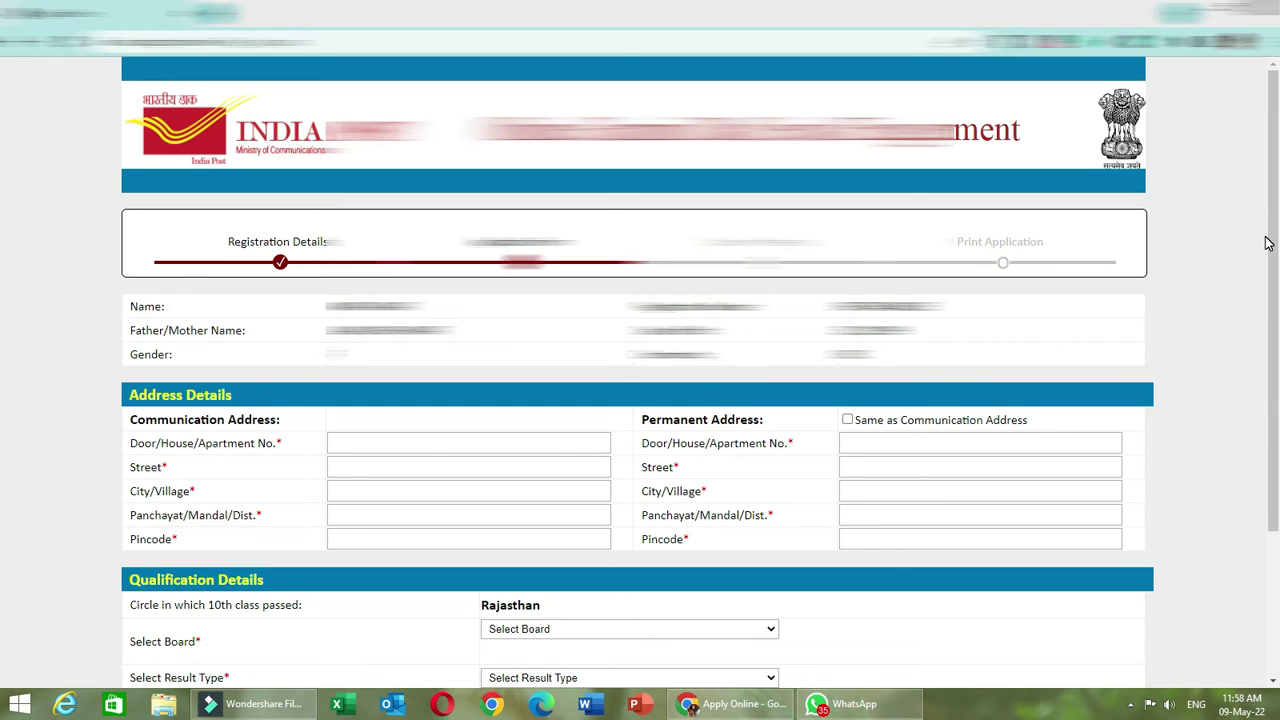
# Go through the communication address fields, from the door number to the pincode.
pyautogui.scroll(-3, 1275, 250)
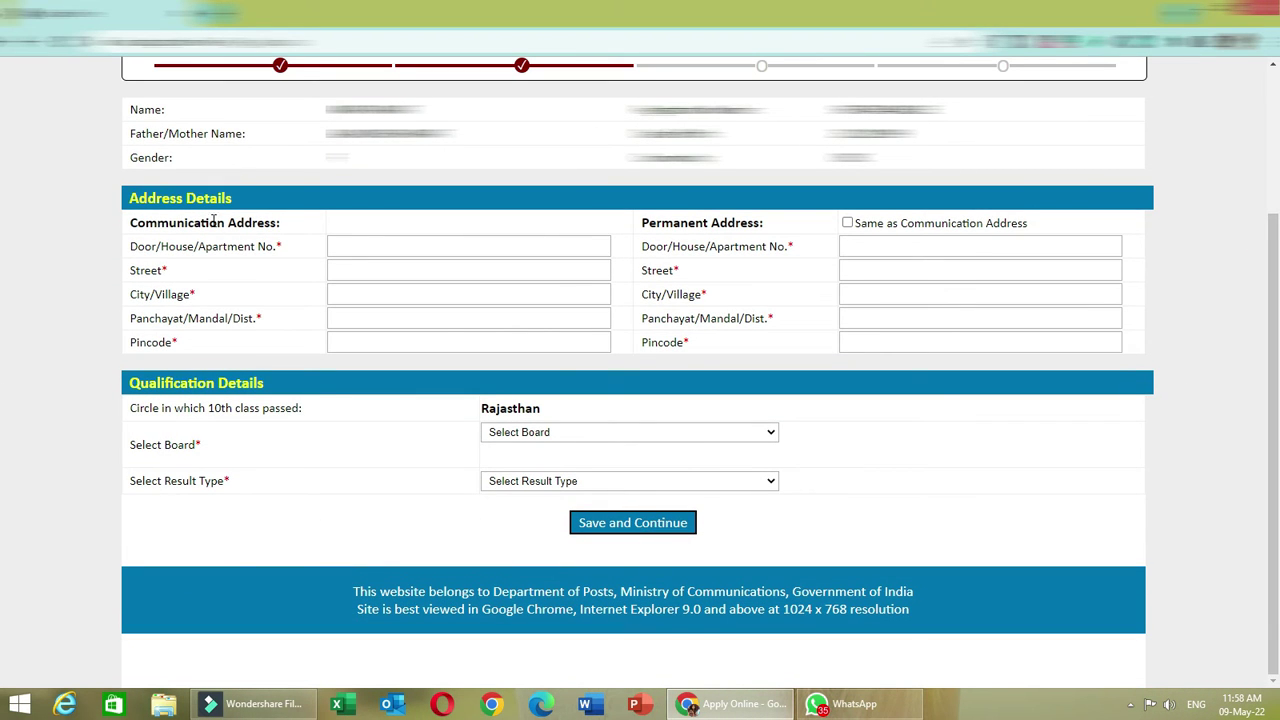
pyautogui.click(368, 245)
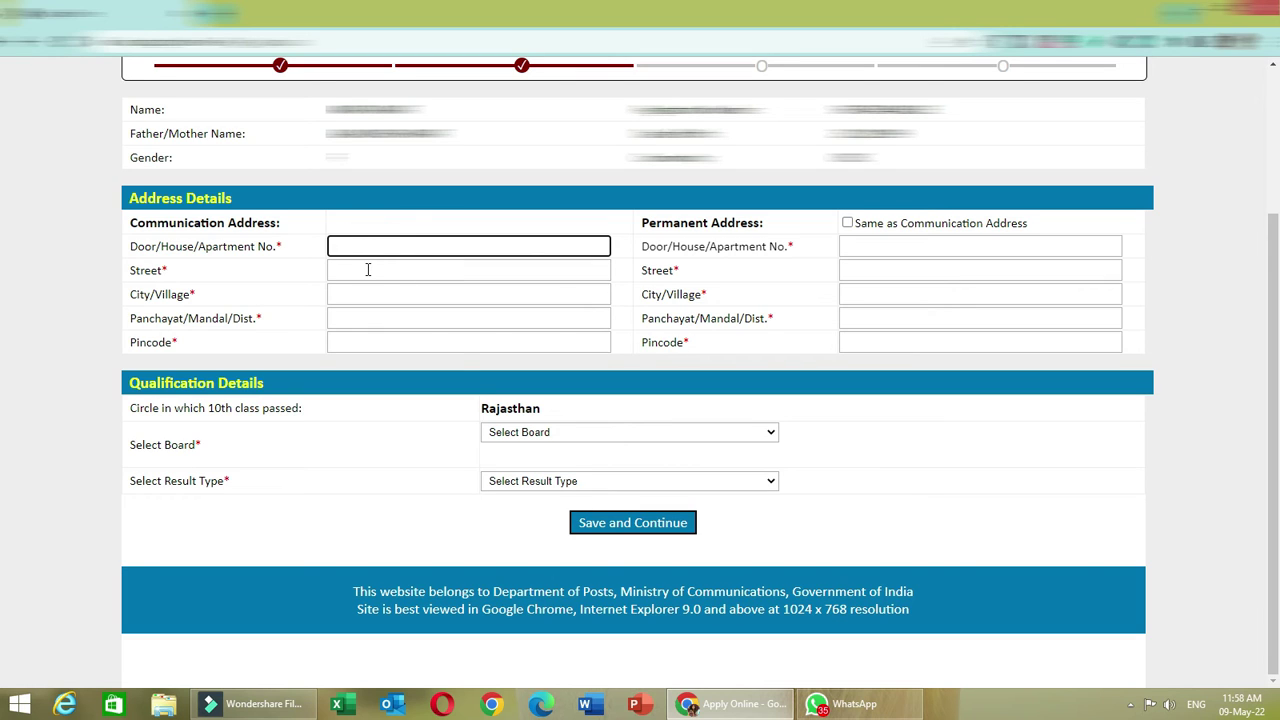
pyautogui.click(354, 296)
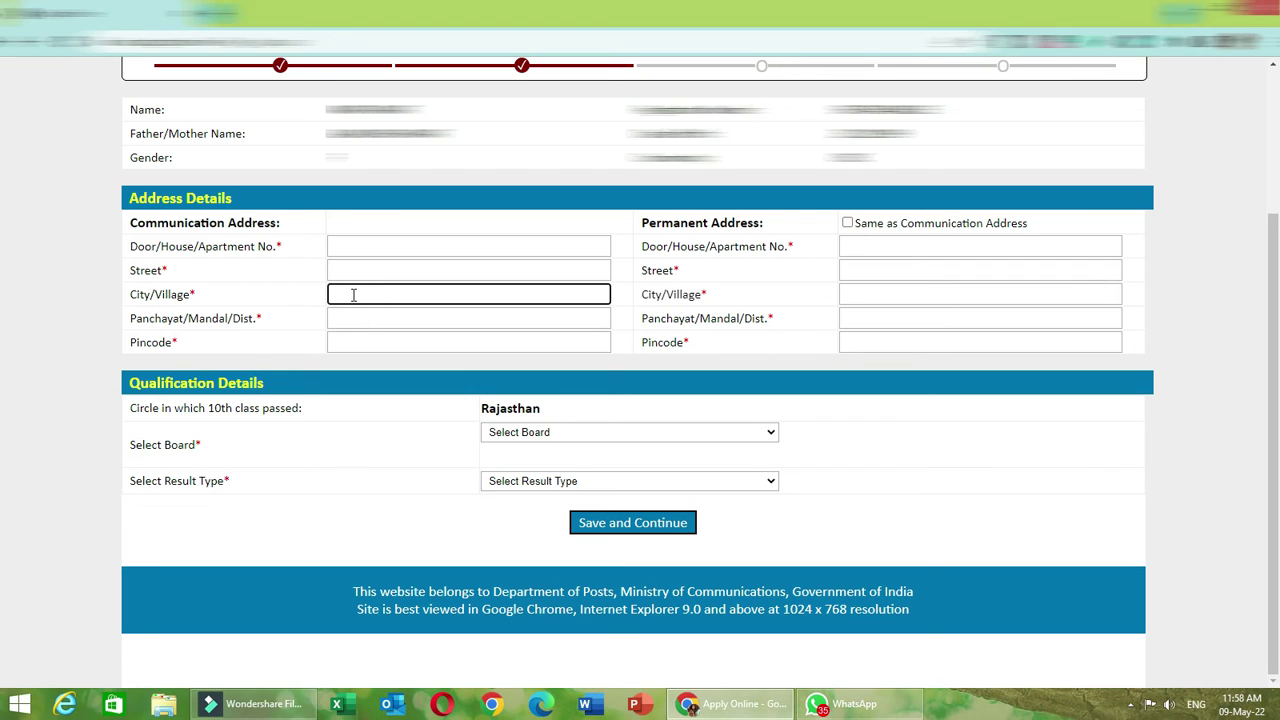
pyautogui.click(359, 314)
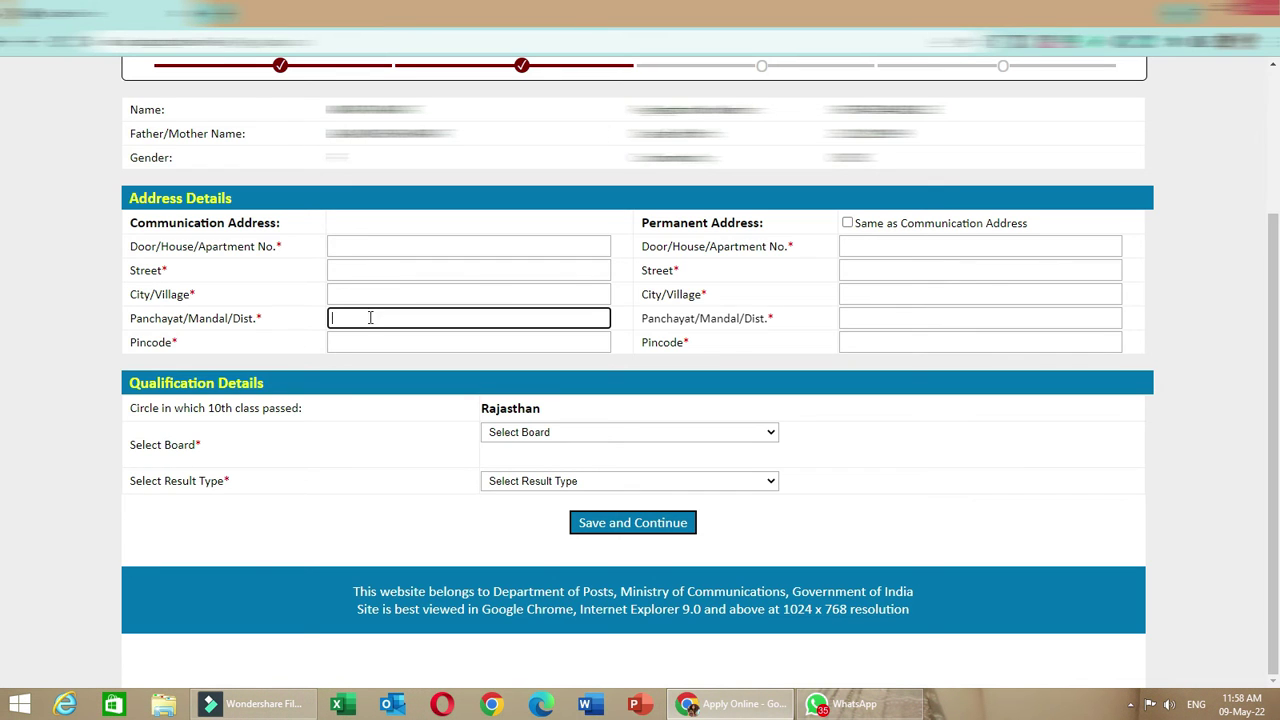
pyautogui.click(376, 341)
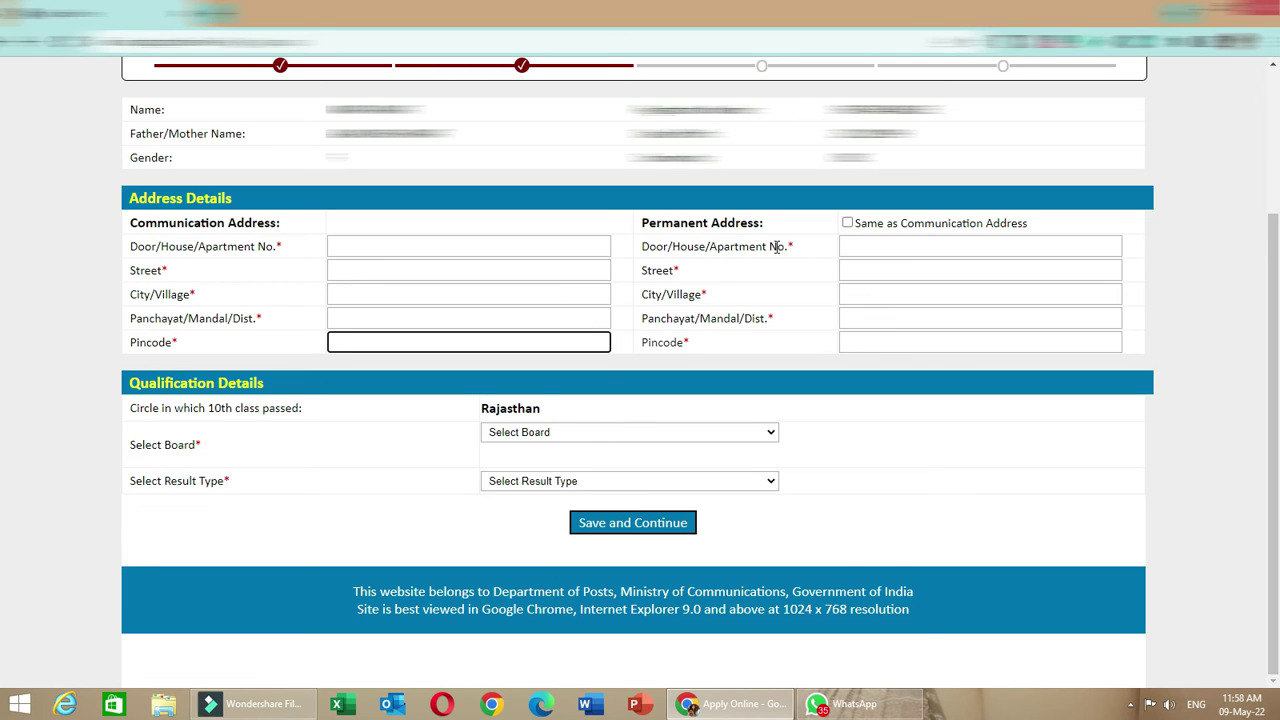
# Mark the permanent address as same as the communication address, and dismiss the Windows license notice.
pyautogui.click(847, 224)
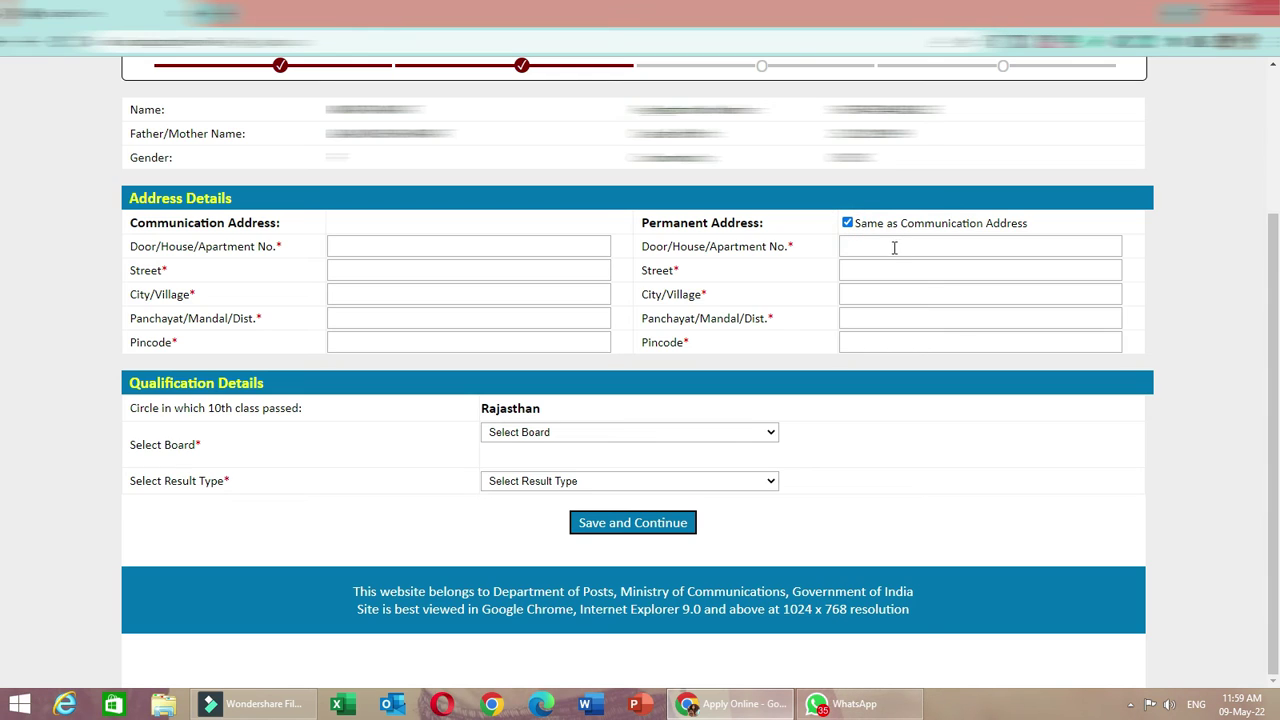
pyautogui.click(787, 250)
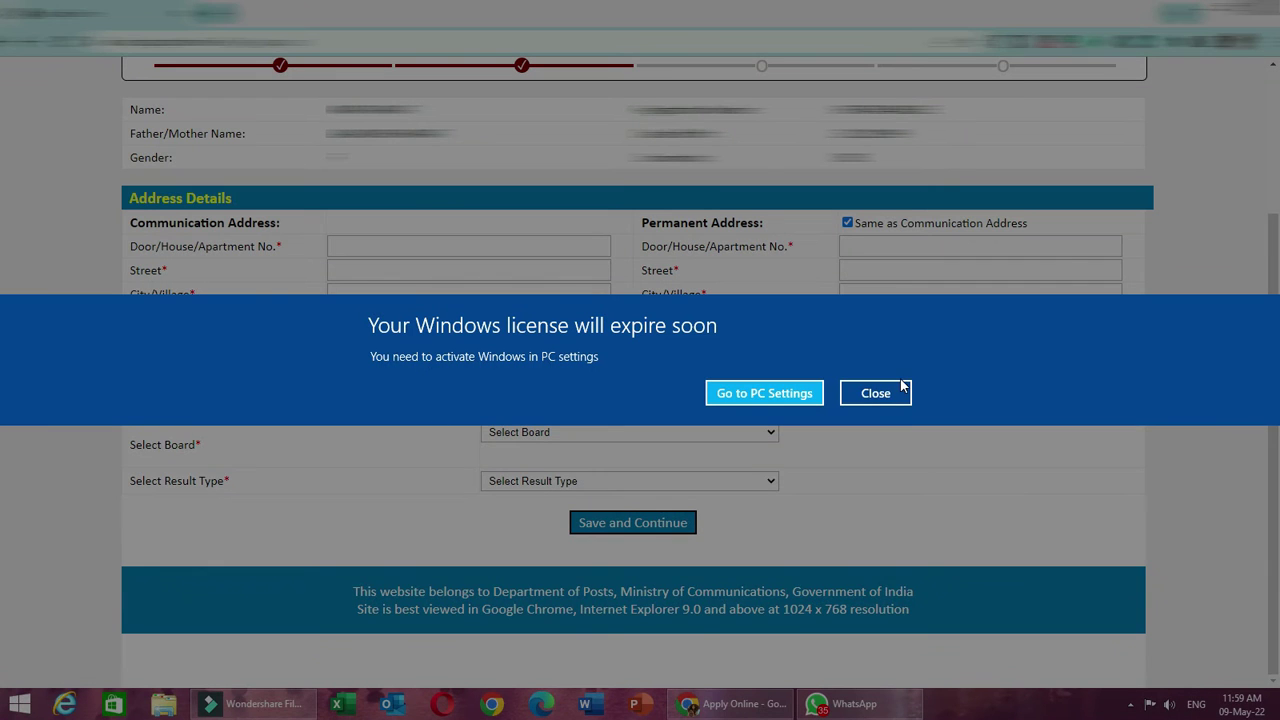
pyautogui.click(899, 397)
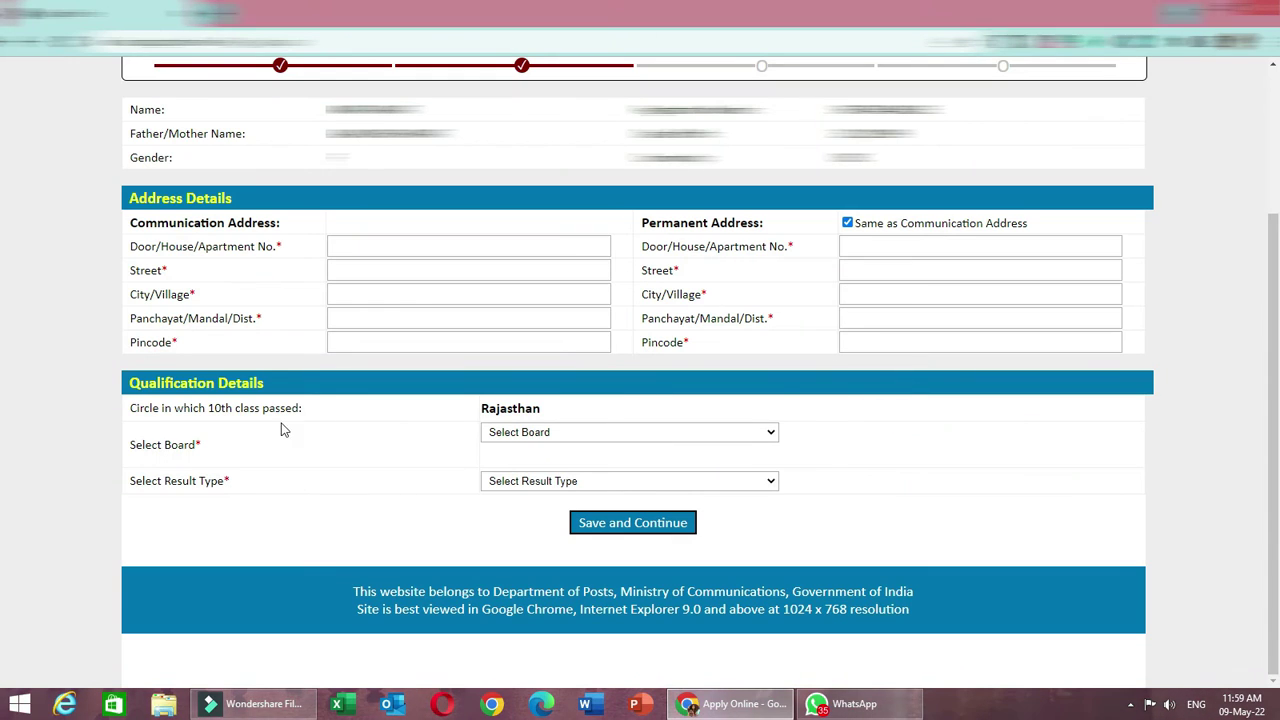
pyautogui.click(616, 434)
pyautogui.click(906, 398)
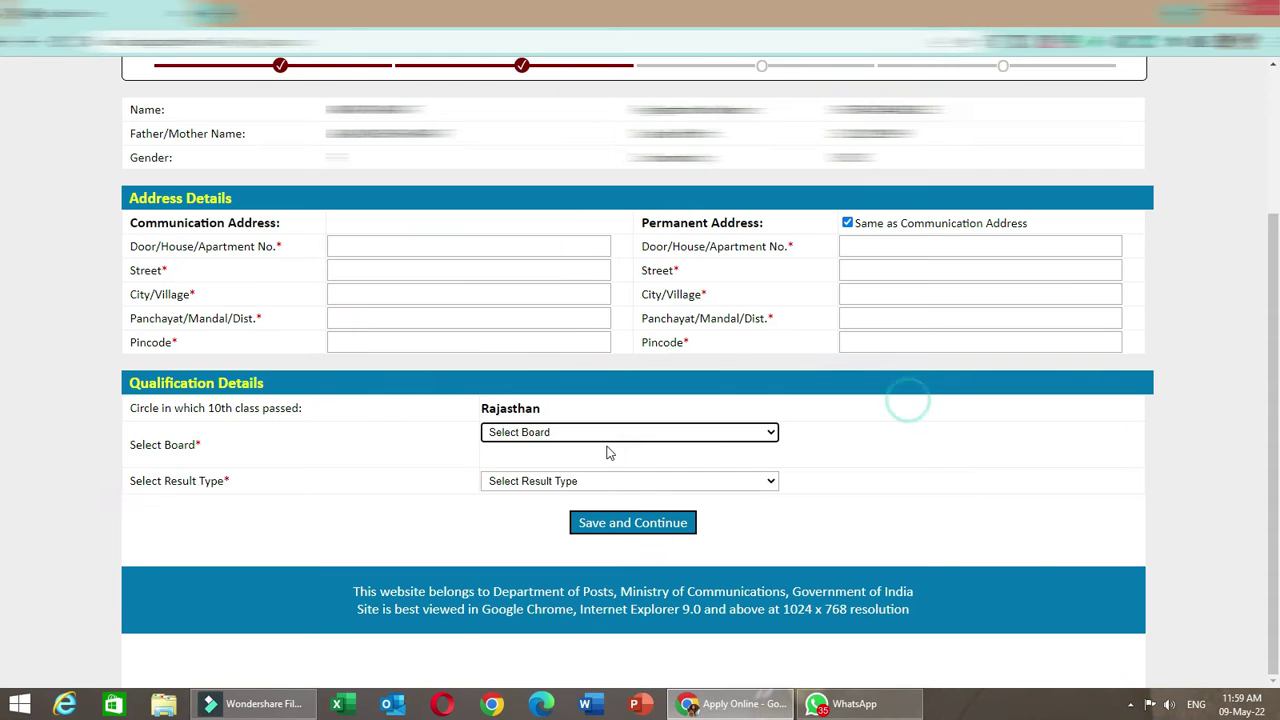
pyautogui.click(598, 437)
pyautogui.click(811, 503)
pyautogui.click(637, 434)
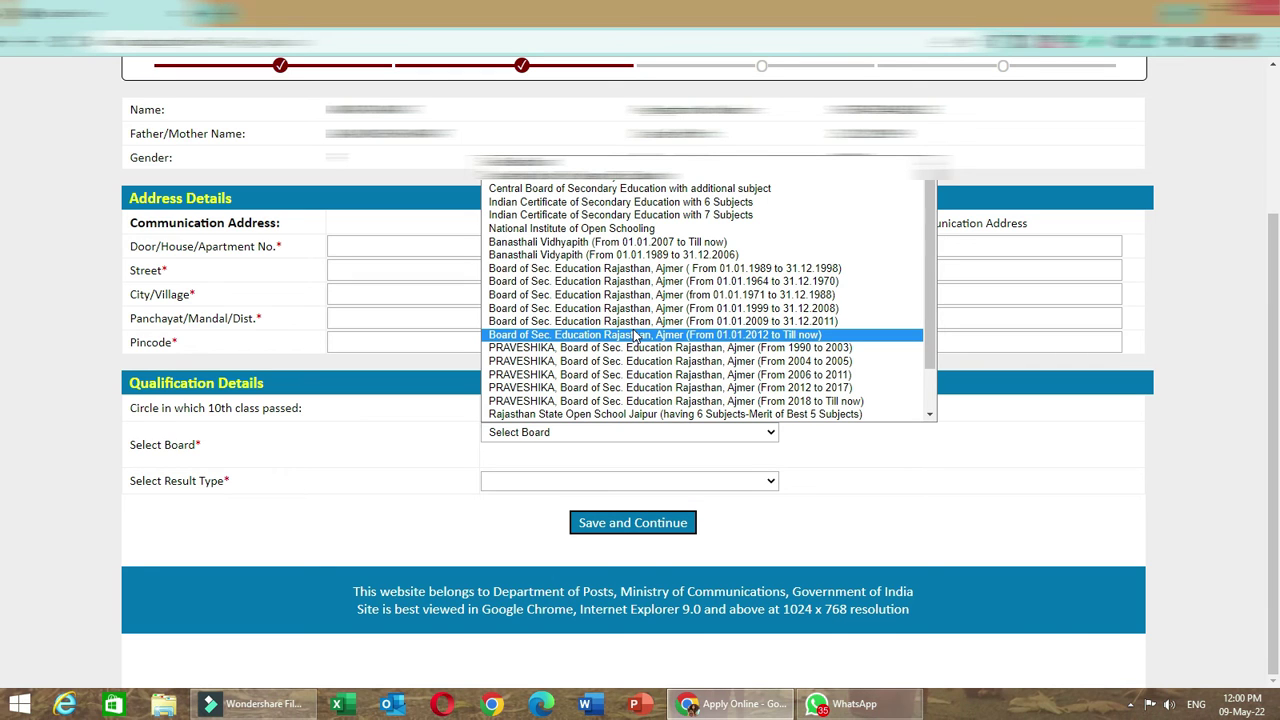
pyautogui.click(346, 474)
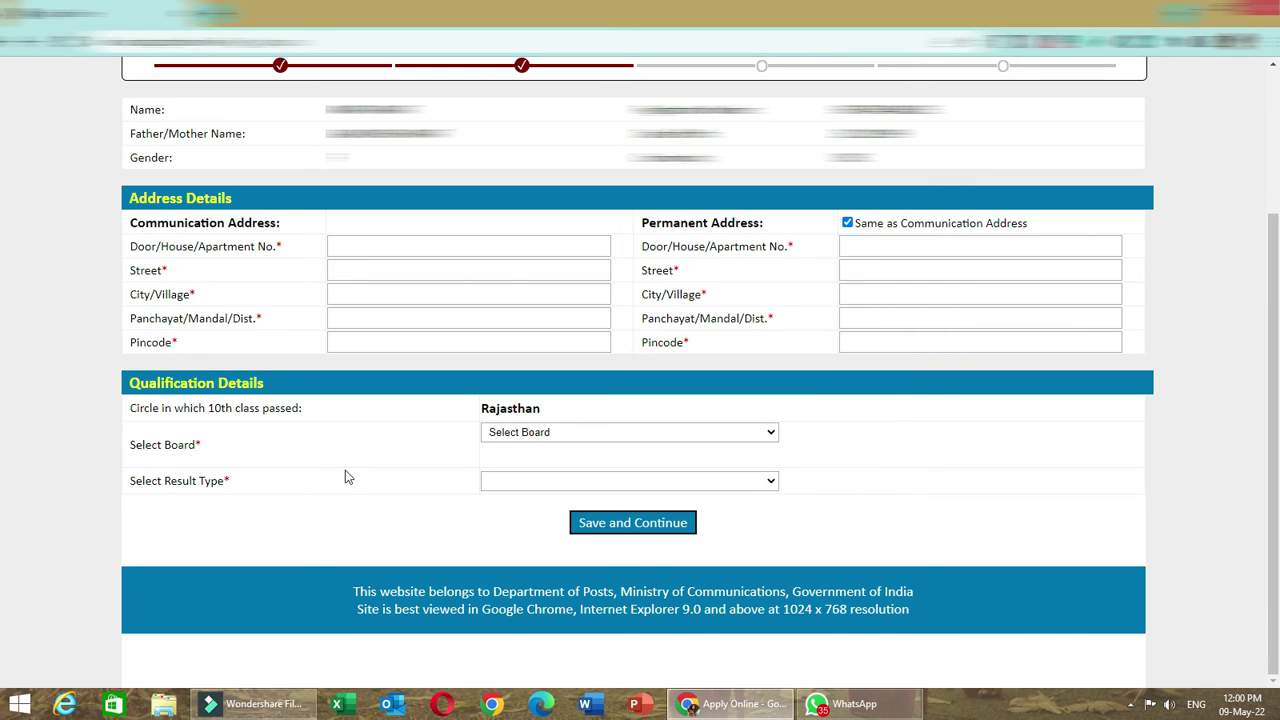
# Set the board to Board of Sec. Education Rajasthan, Ajmer (From 01.01.2009 to 31.12.2011) and the result type to Marks.
pyautogui.click(559, 432)
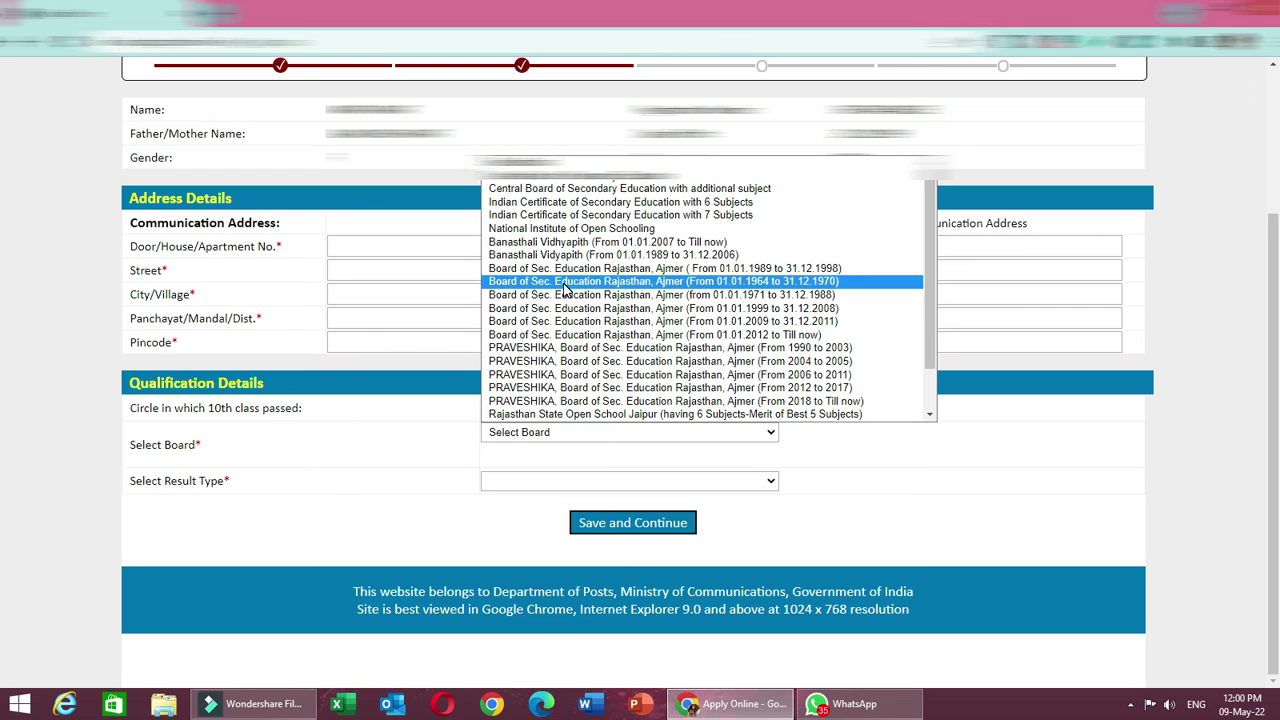
pyautogui.click(565, 321)
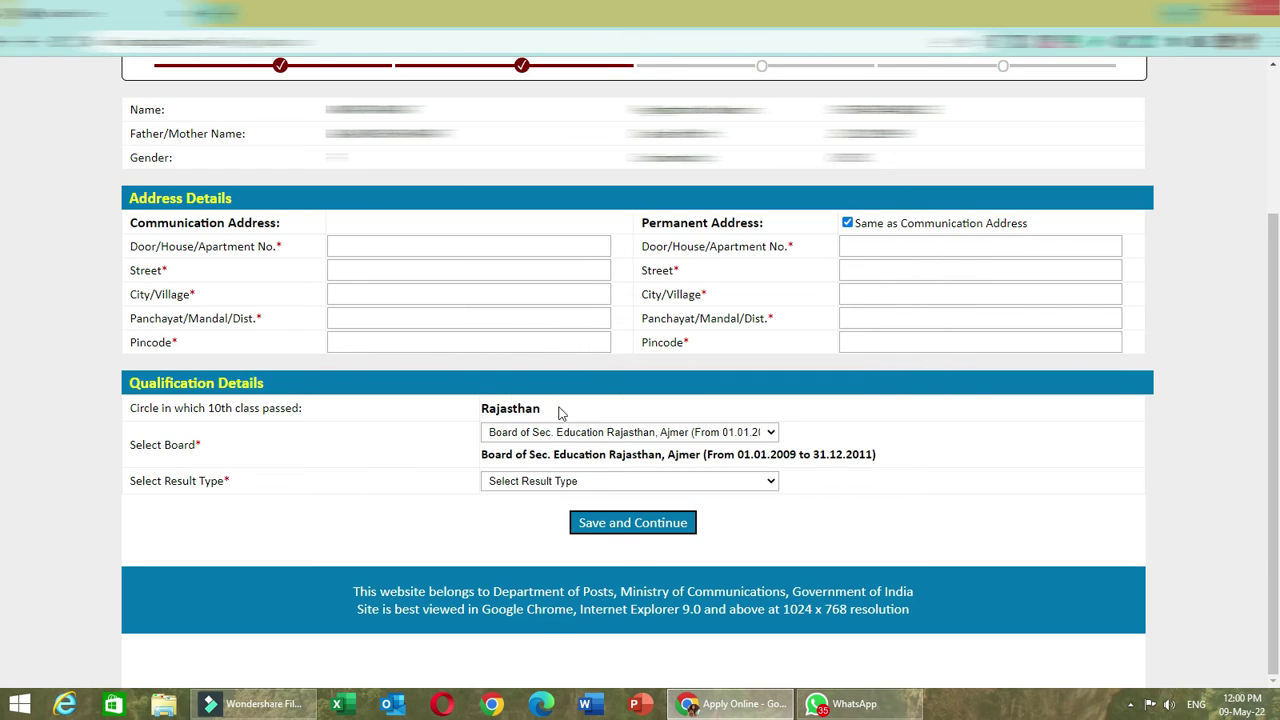
pyautogui.click(560, 484)
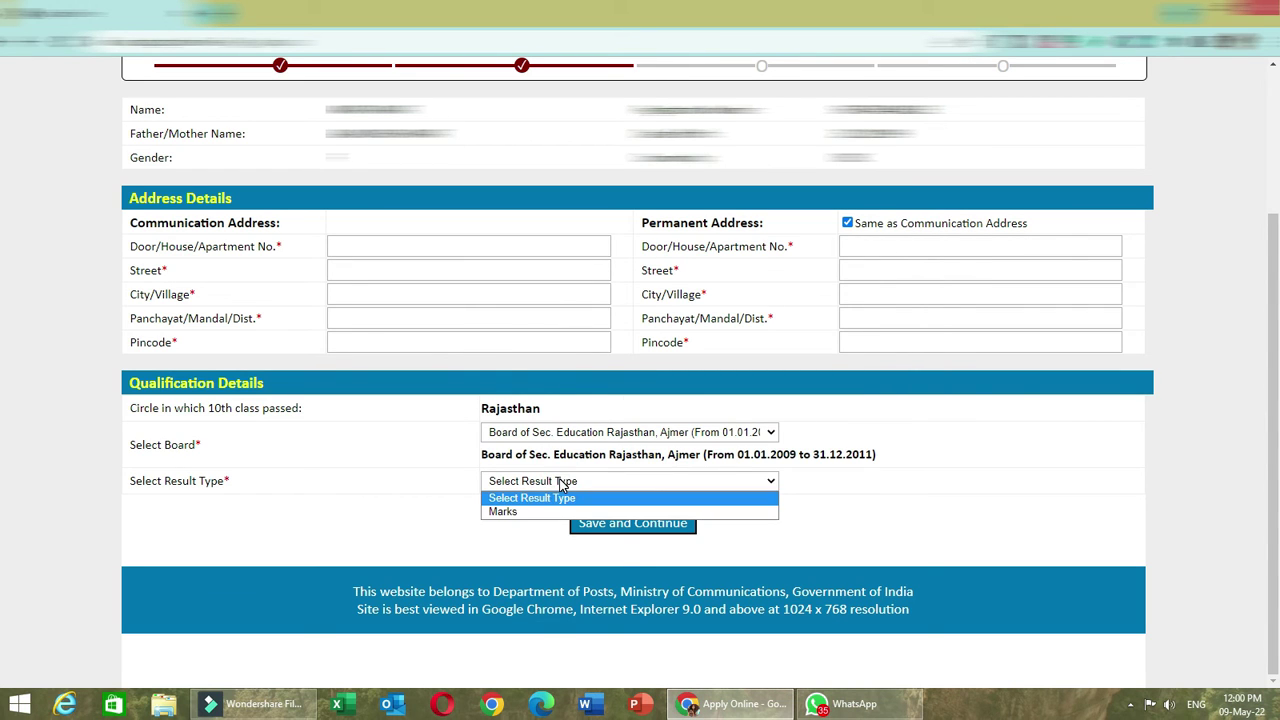
pyautogui.click(535, 510)
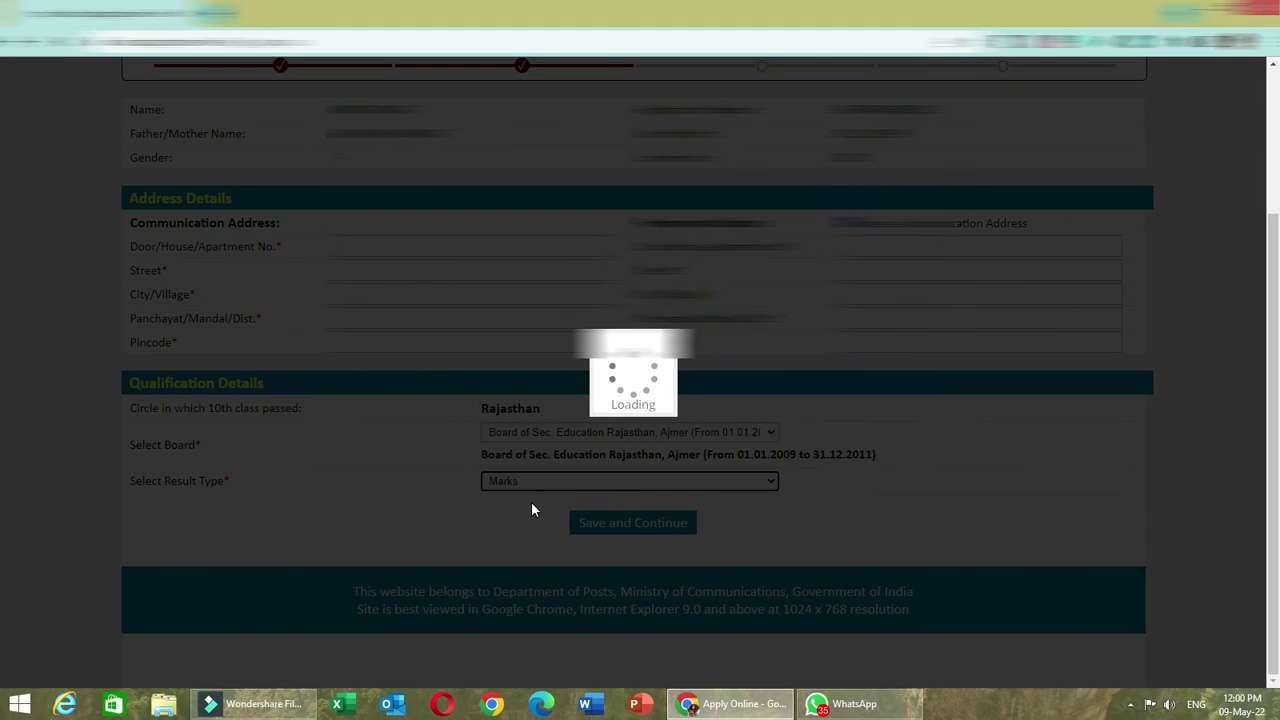
# Review the subject marks fields and the third-language choices for the additional subject, leaving the subject unselected.
pyautogui.scroll(-5, 531, 509)
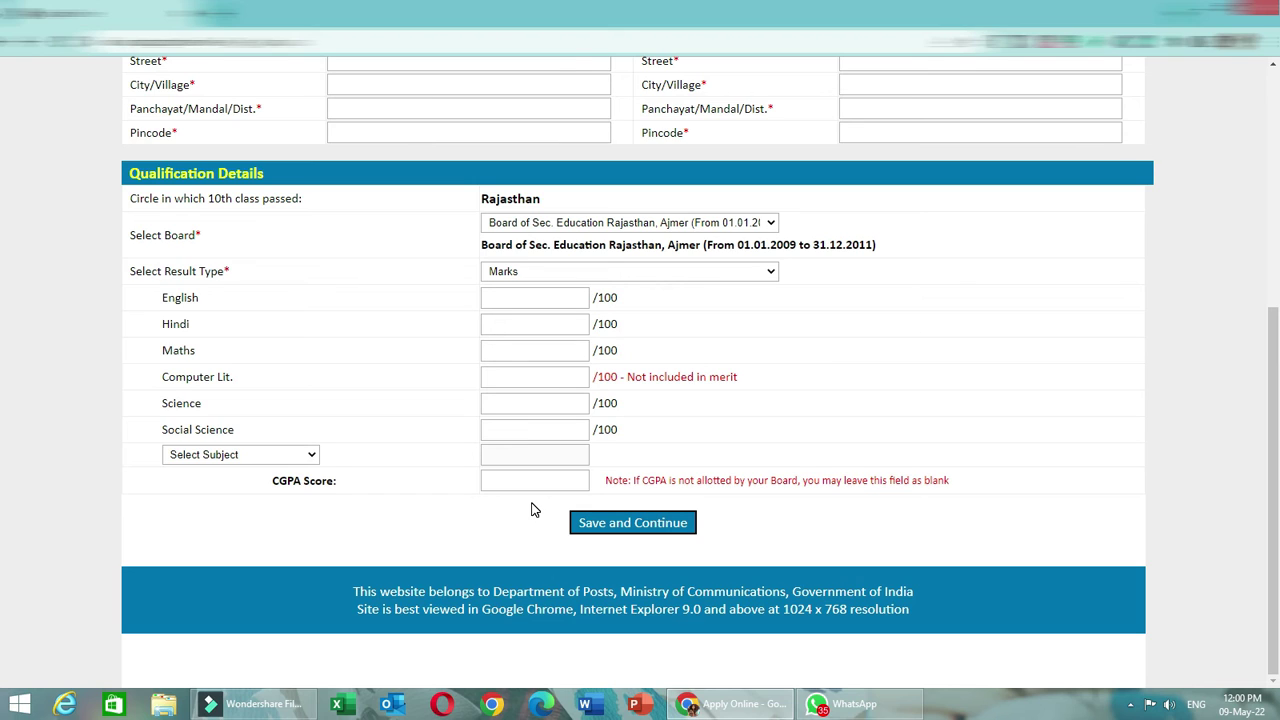
pyautogui.click(311, 452)
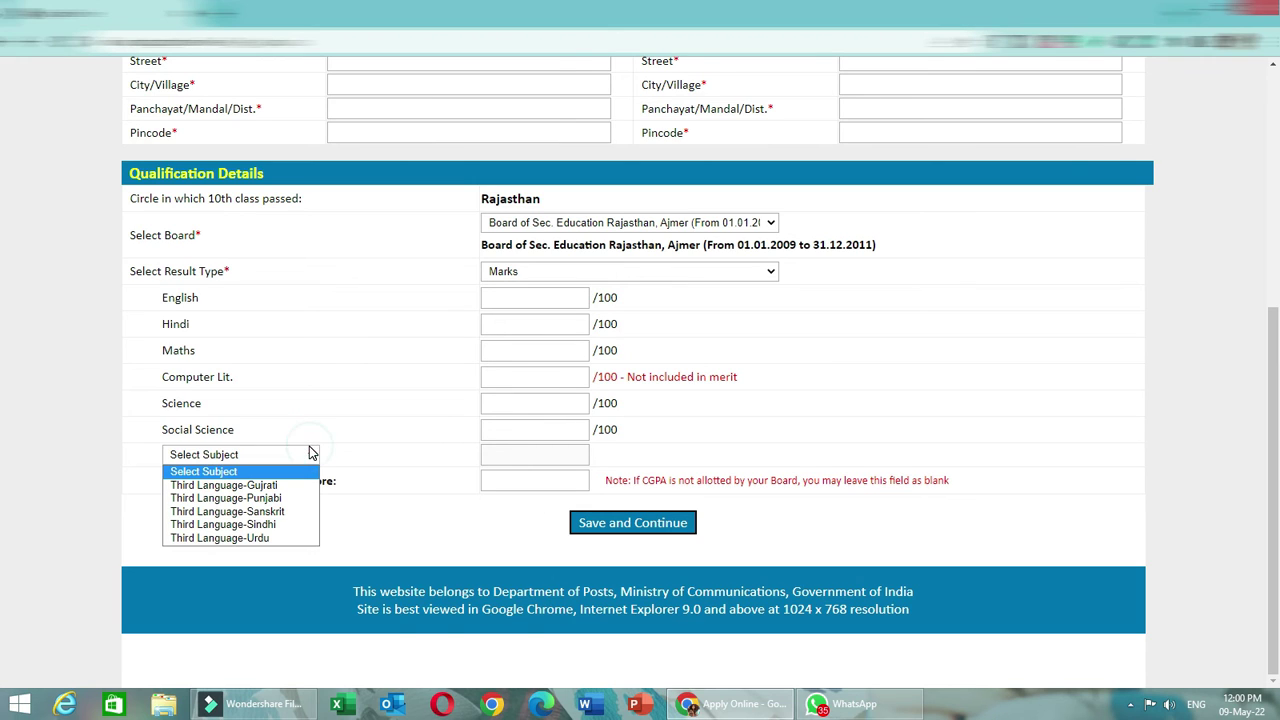
pyautogui.click(352, 528)
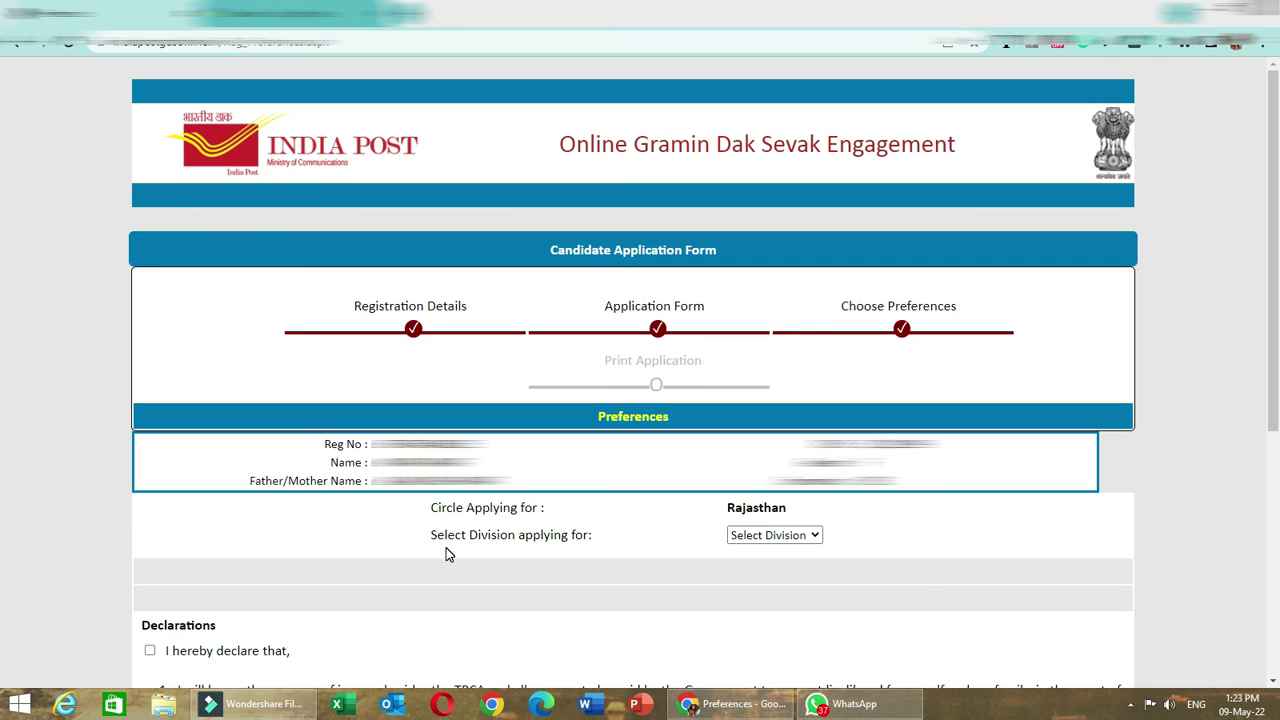
# Select Ajmer as the division applying for and look over the eligible posts with their preference fields.
pyautogui.click(778, 537)
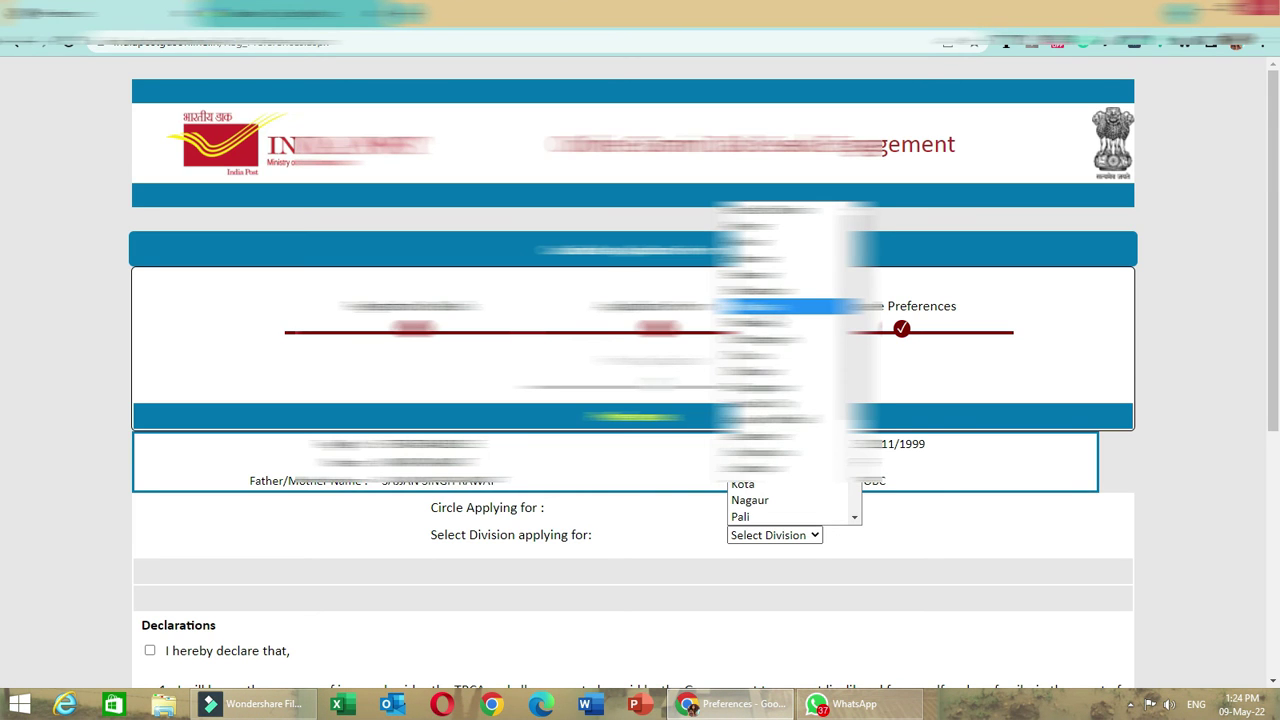
pyautogui.click(780, 209)
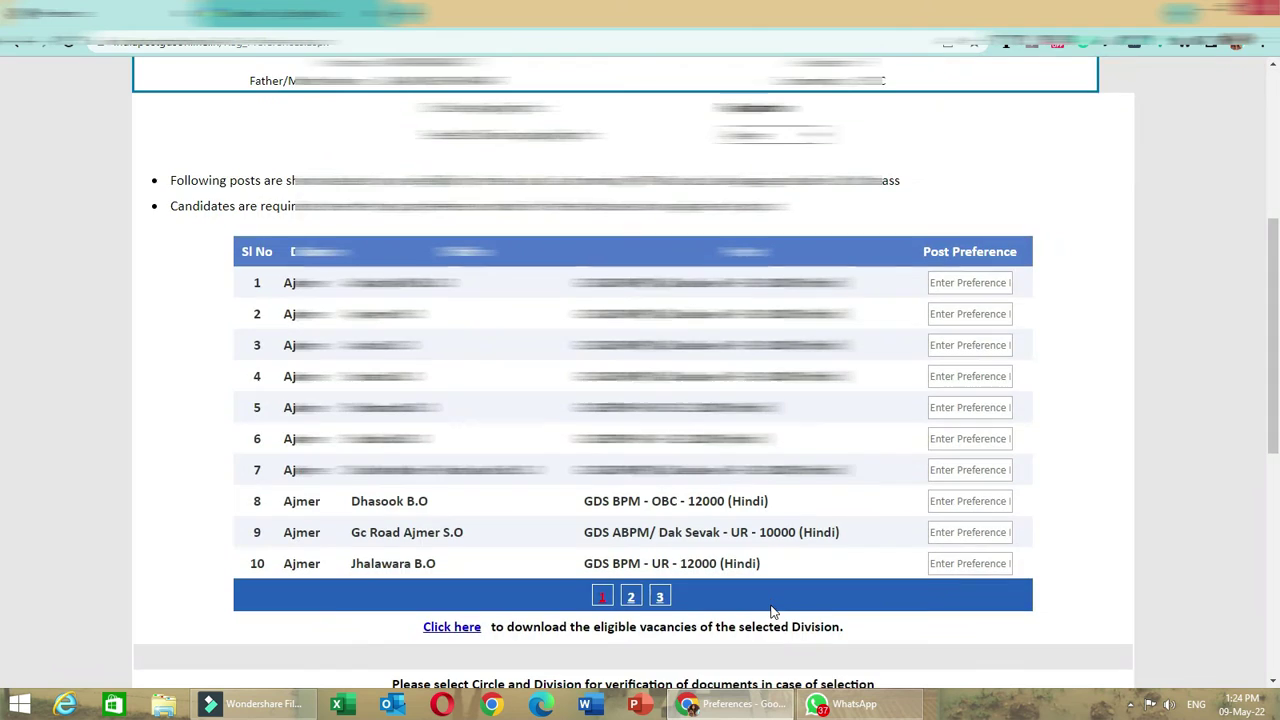
pyautogui.scroll(1, 770, 612)
pyautogui.scroll(4, 770, 612)
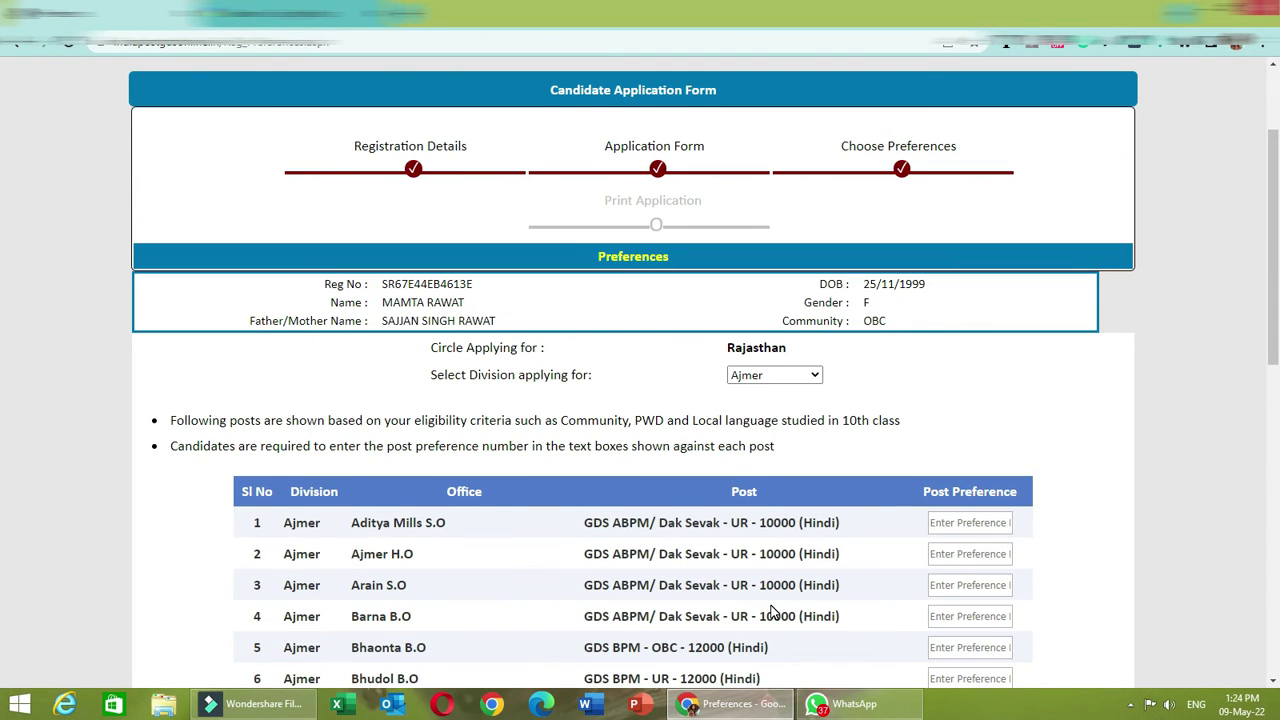
pyautogui.scroll(-5, 770, 612)
pyautogui.scroll(1, 770, 612)
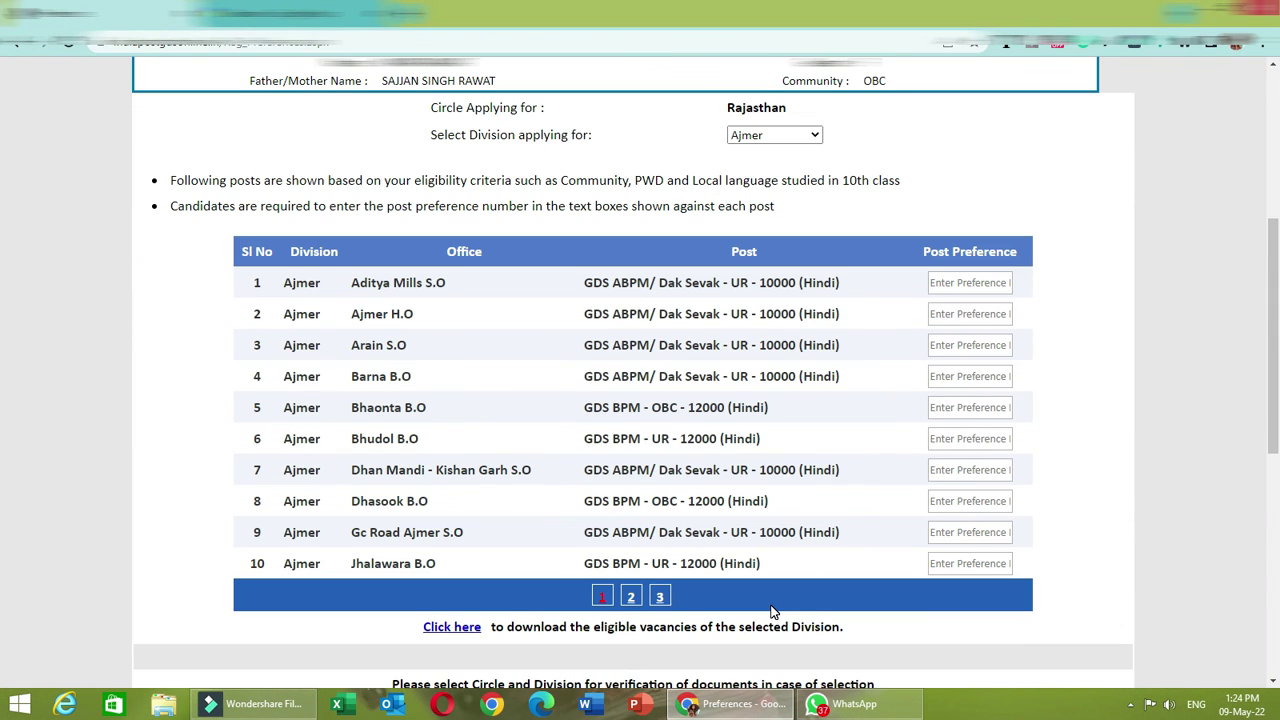
pyautogui.scroll(-1, 770, 612)
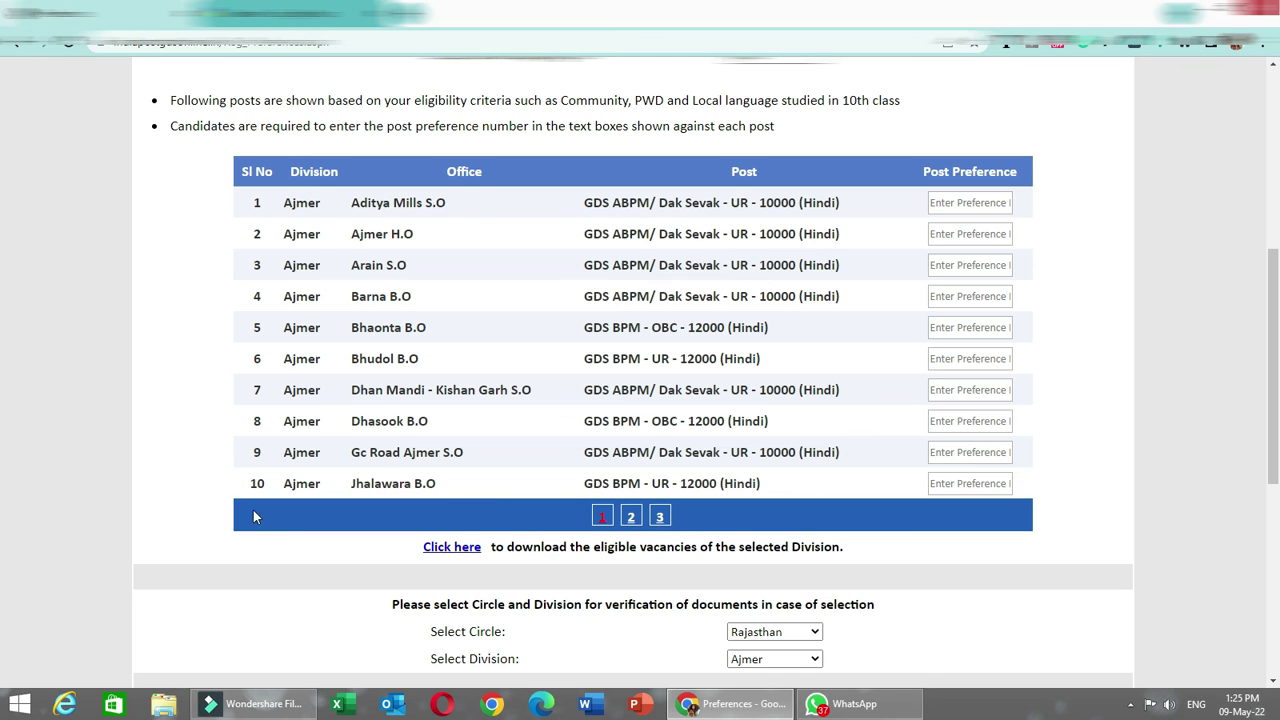
# Look through page 2 of the eligible posts and the document verification section, and return to page 1.
pyautogui.click(629, 520)
pyautogui.scroll(-10, 652, 518)
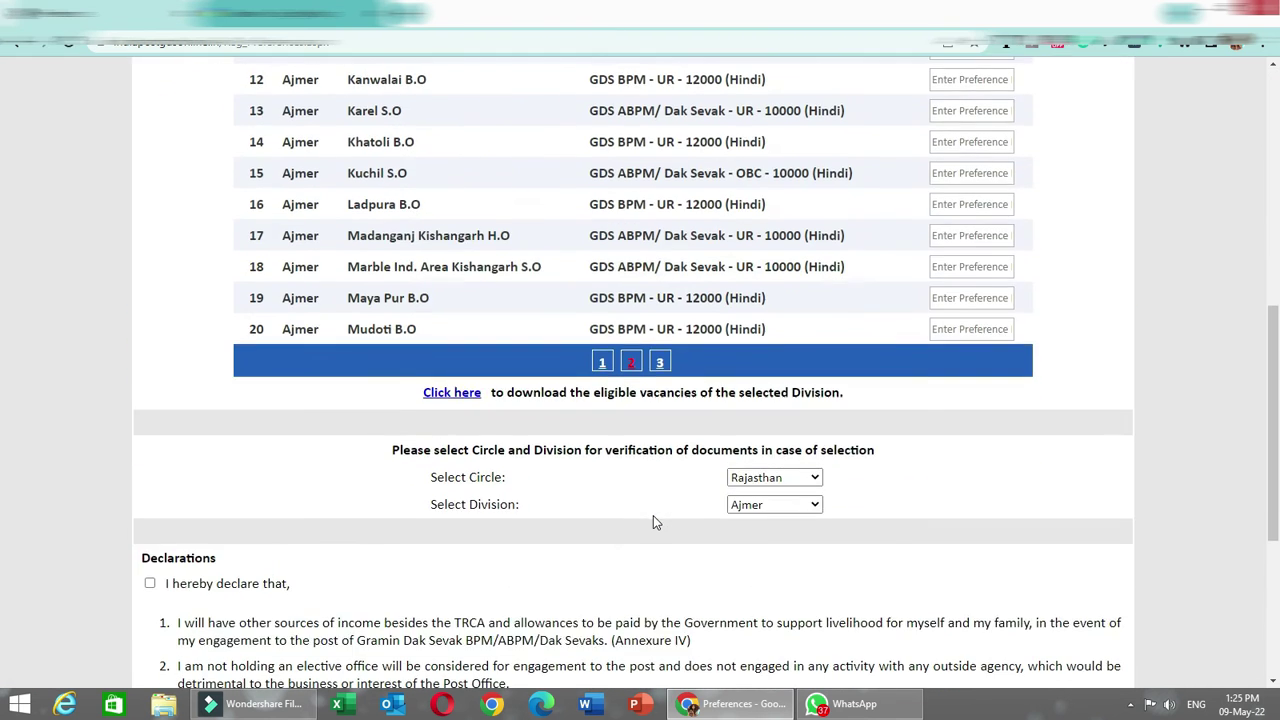
pyautogui.click(602, 362)
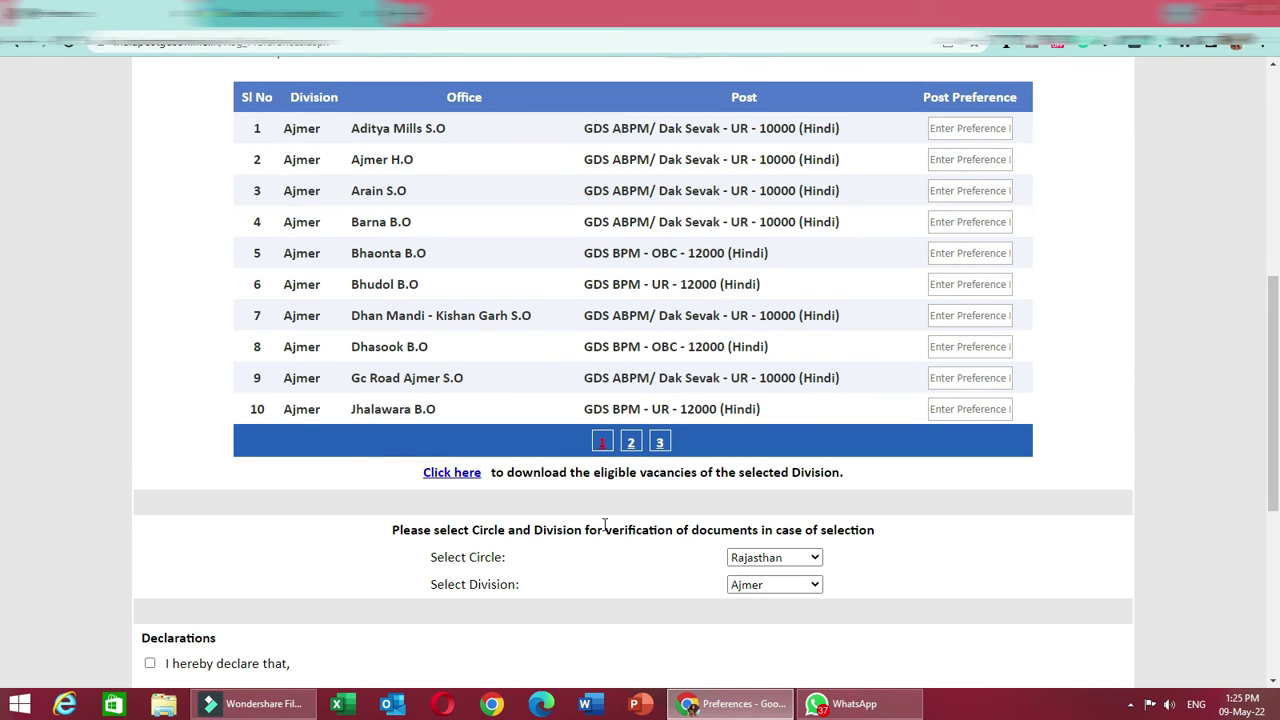